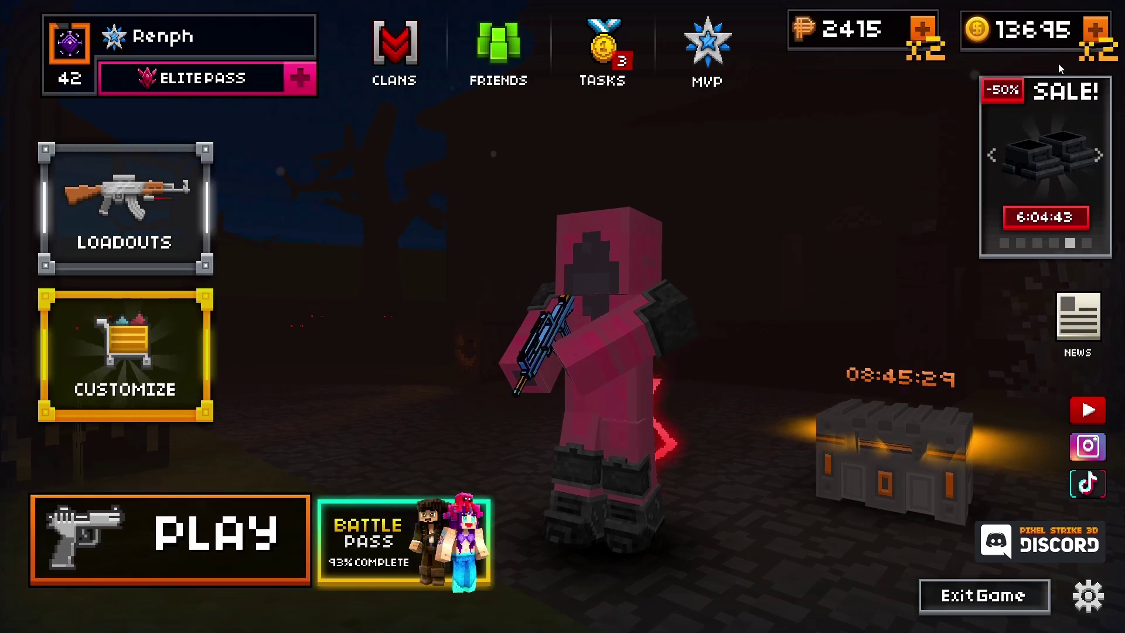
From PLAY, browse the Season leaderboard and view a listed player's profile
click(240, 522)
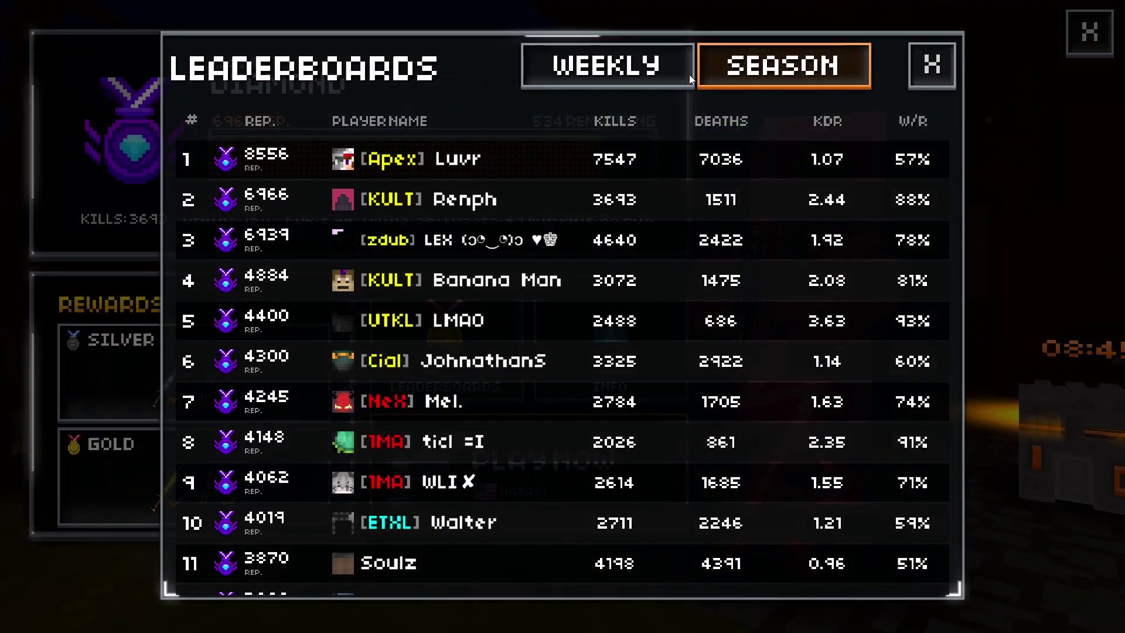
scroll(644, 317, up, 3)
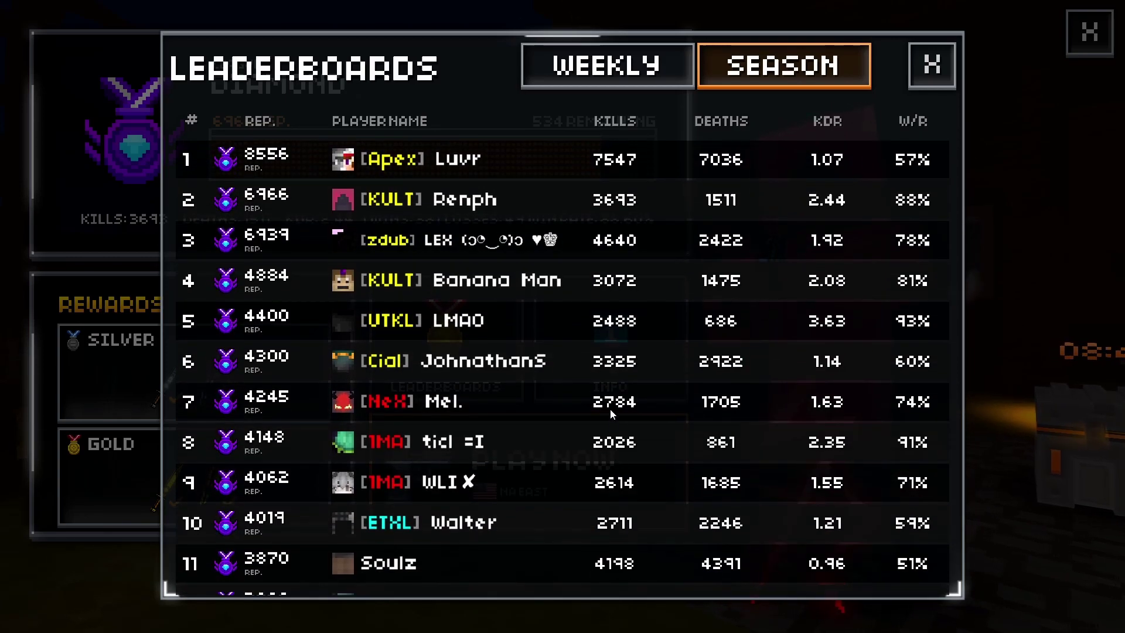
click(863, 368)
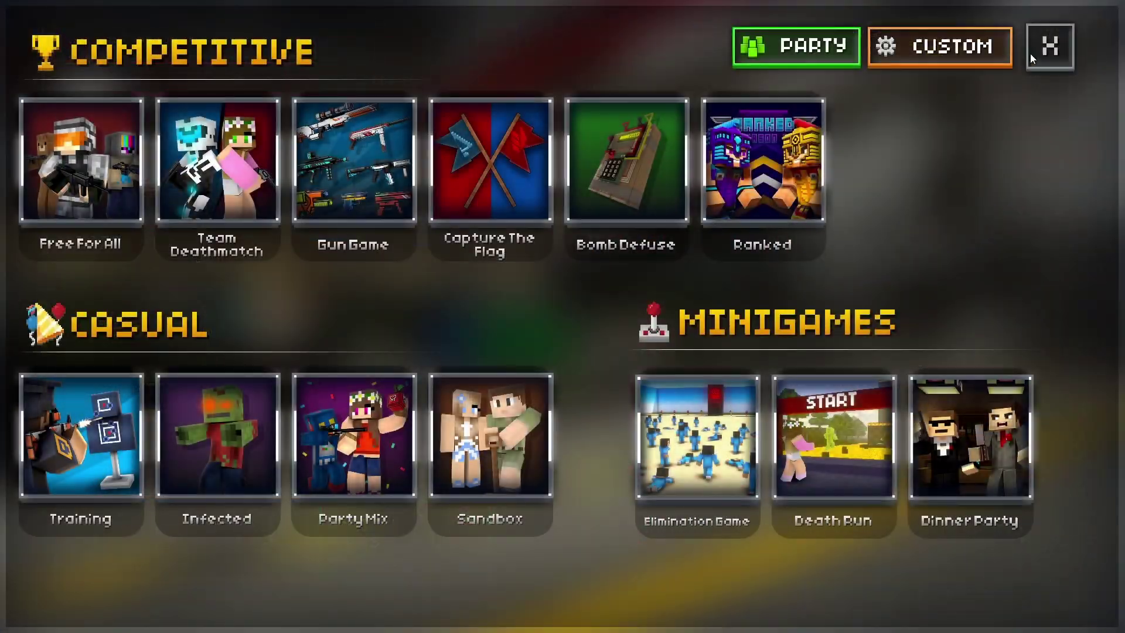
Open your own profile (Prestige 8, Level 42, KULT clan) through Friends > View Profile
click(1053, 49)
click(483, 36)
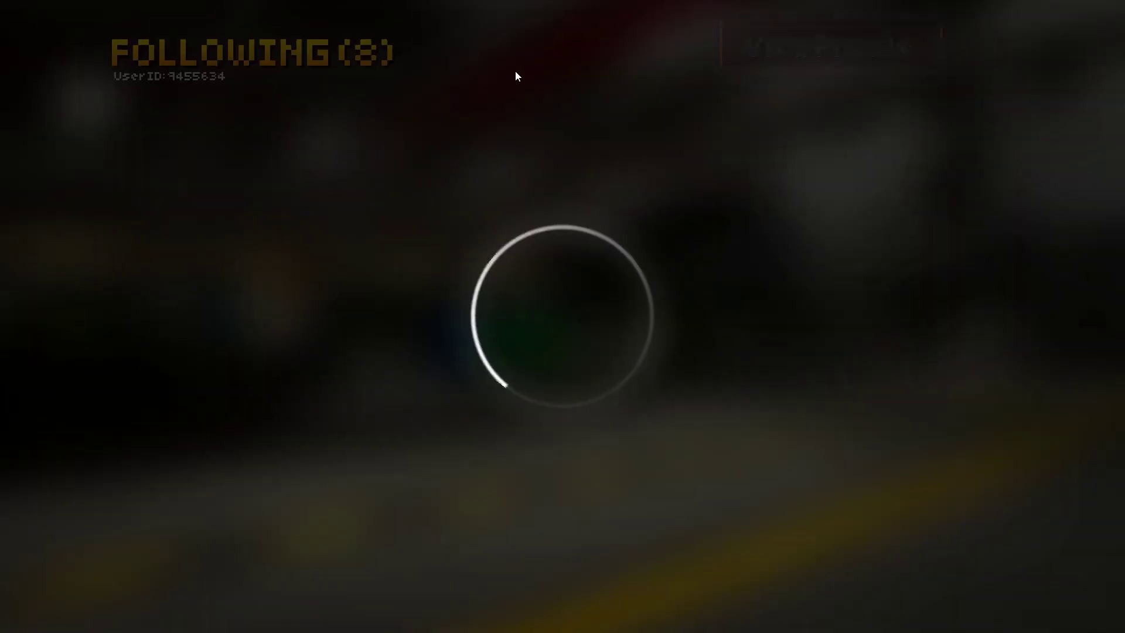
click(838, 62)
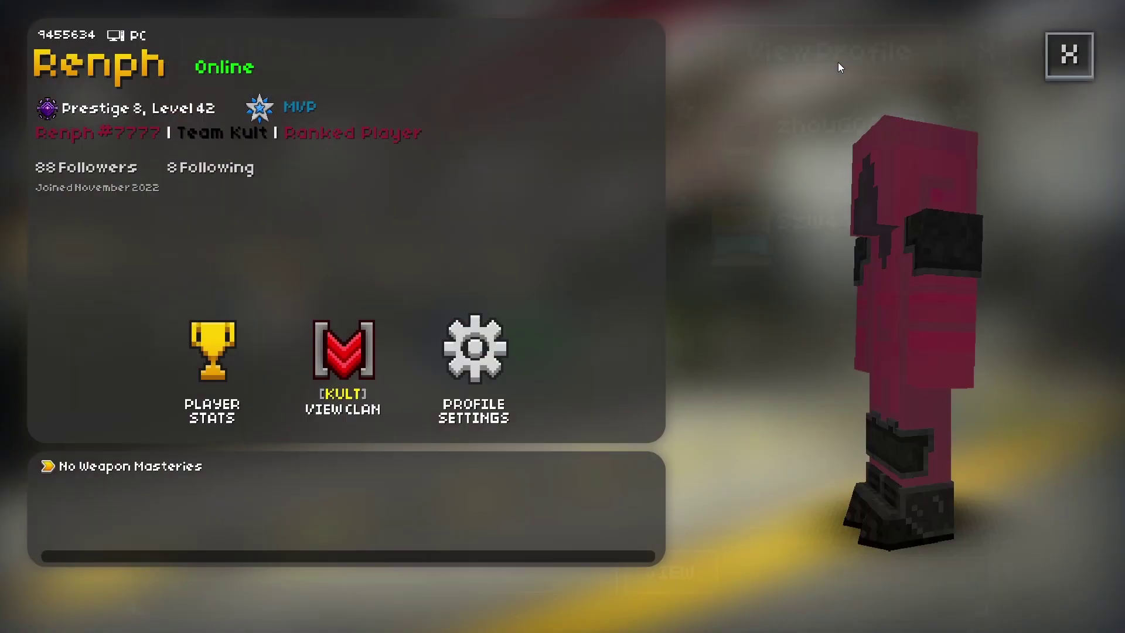
click(1070, 54)
click(1009, 52)
click(516, 55)
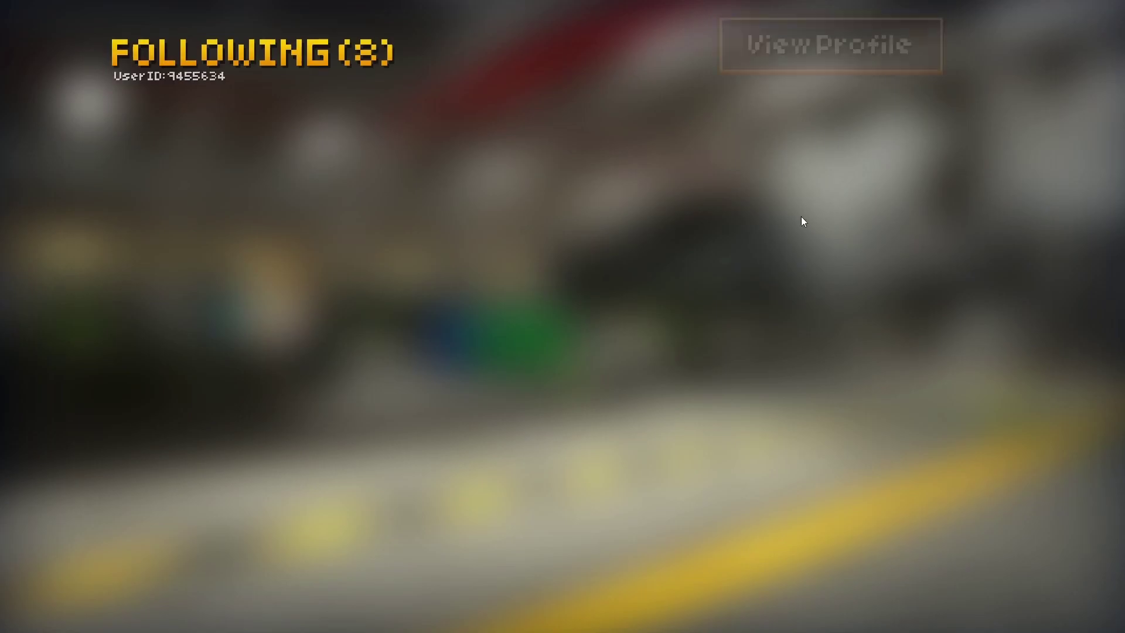
click(805, 53)
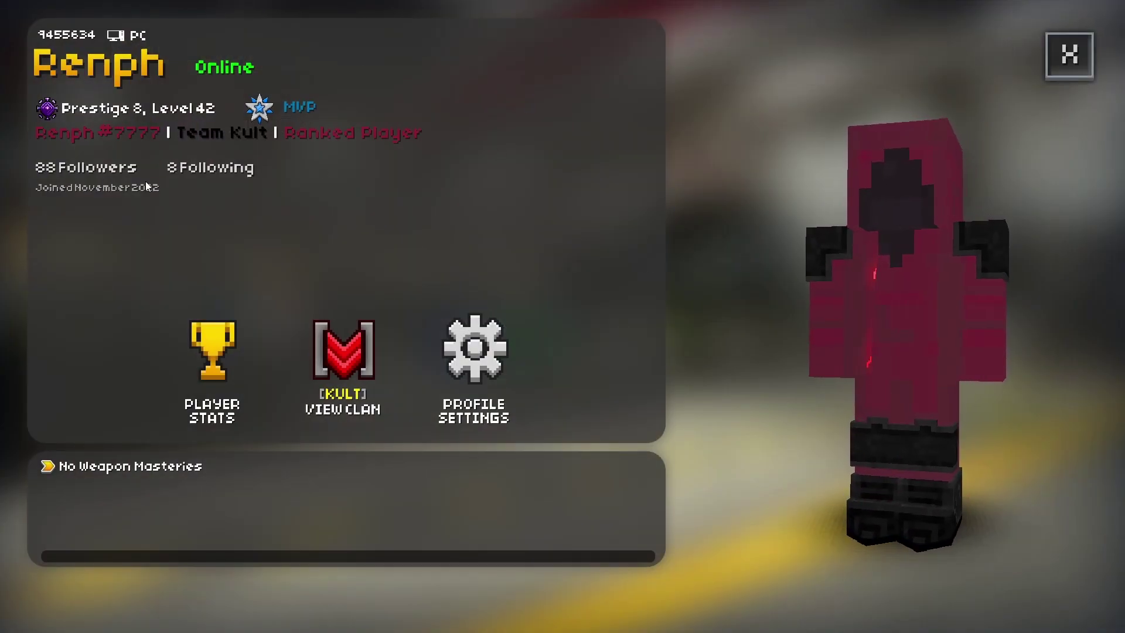
Delete the old bio text in Profile Settings
click(472, 366)
click(594, 276)
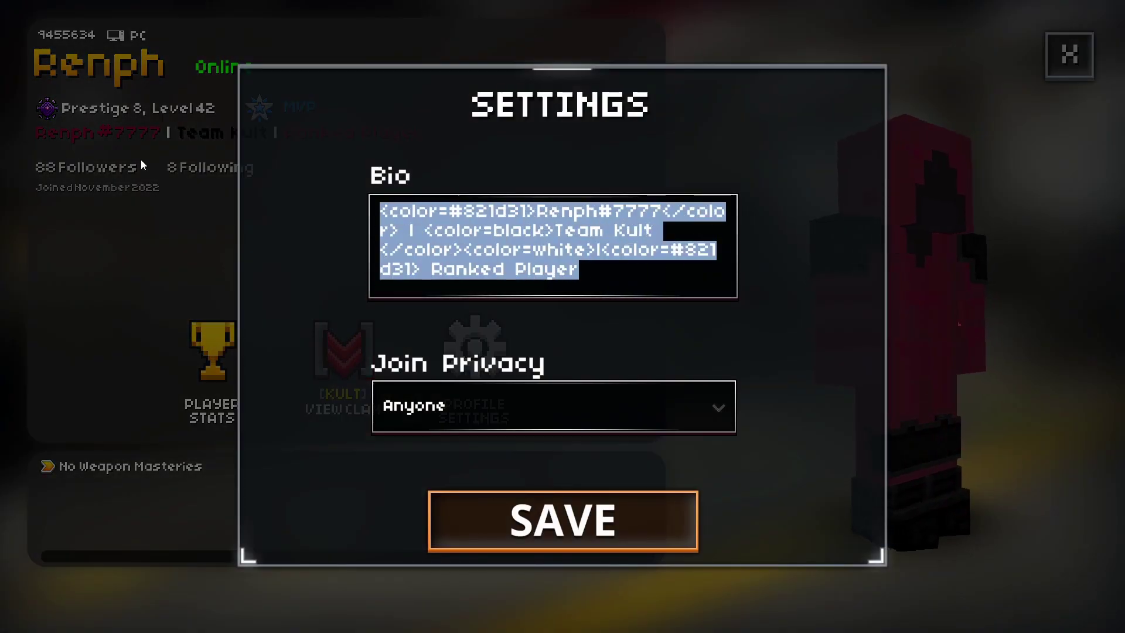
key(BackSpace)
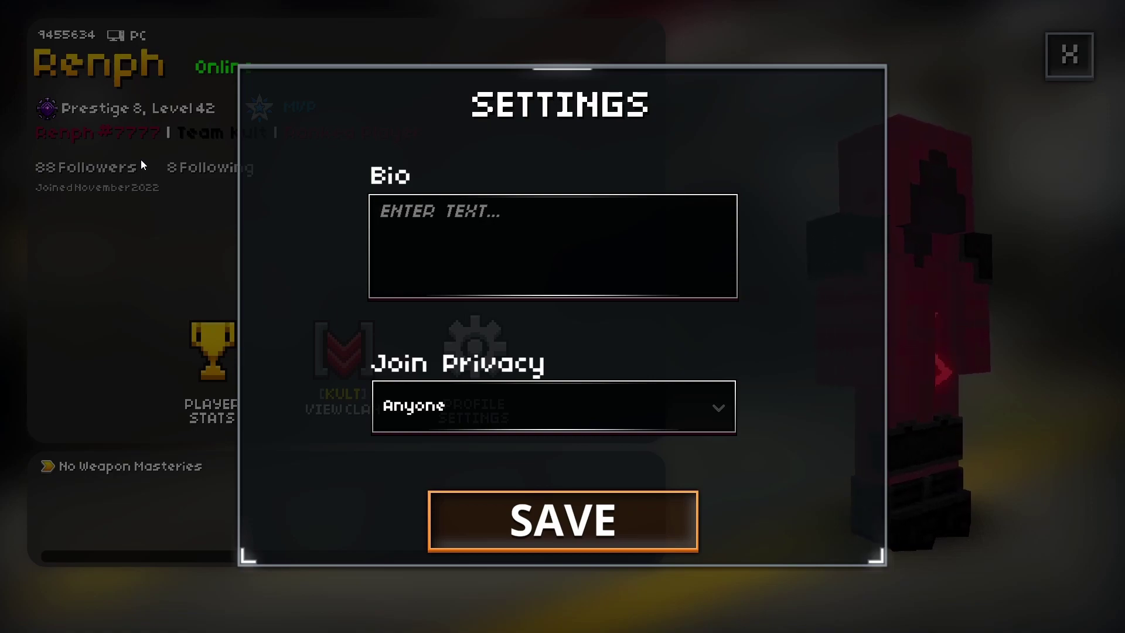
Type '<color=' in the bio, trying blue, red, yellow and black and erasing each
text(<)
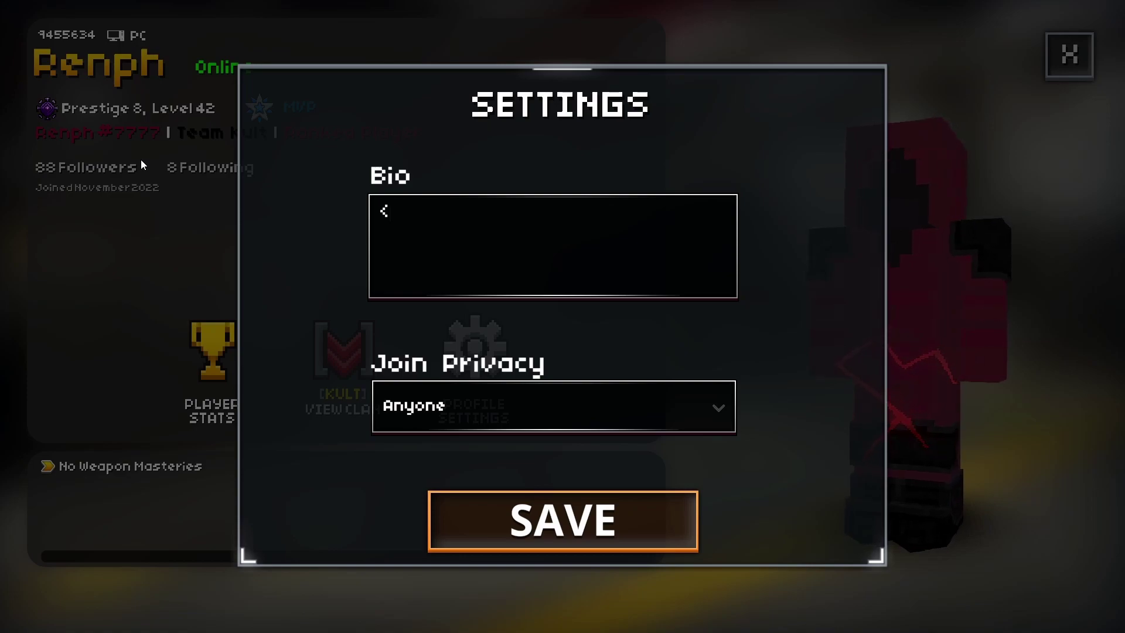
text(color)
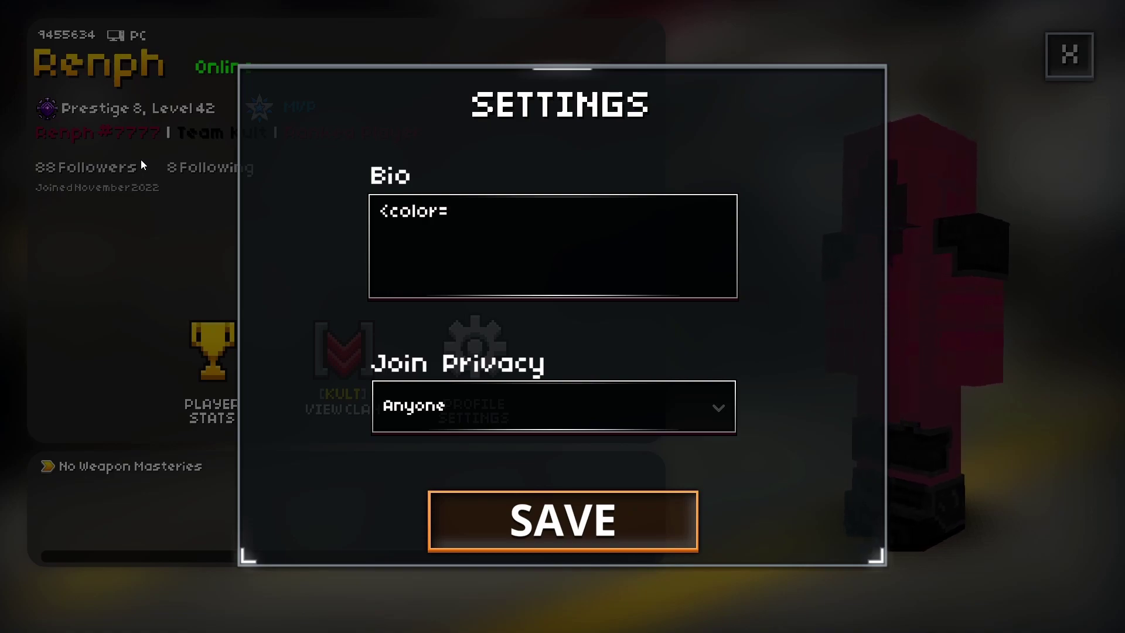
text(=blue)
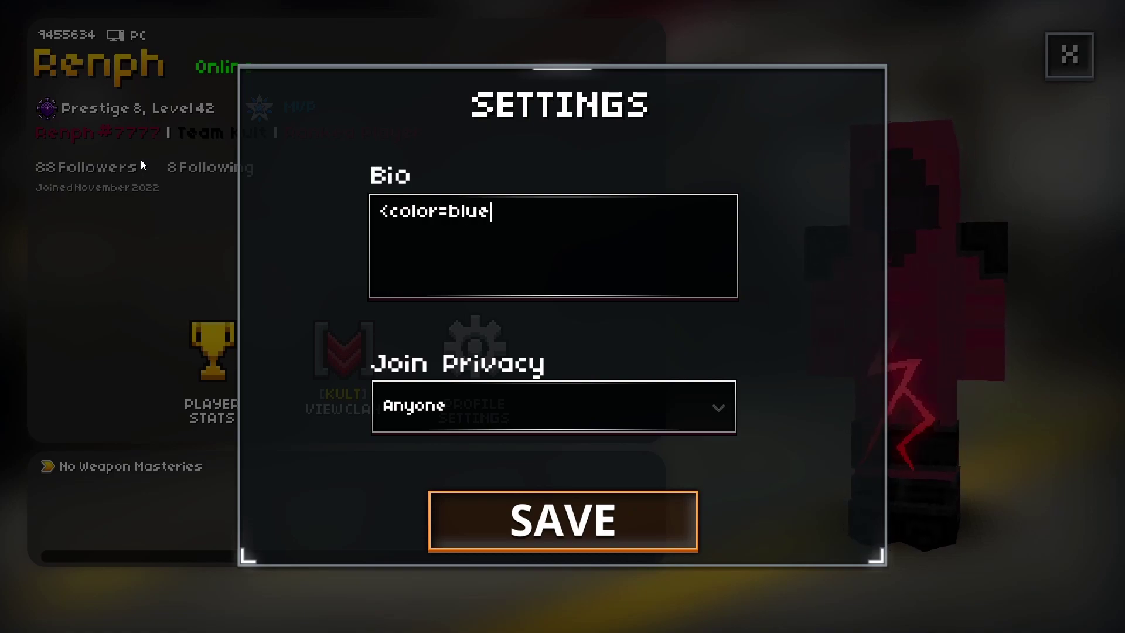
key(BackSpace)
key(BackSpace)
key(BackSpace)
key(BackSpace)
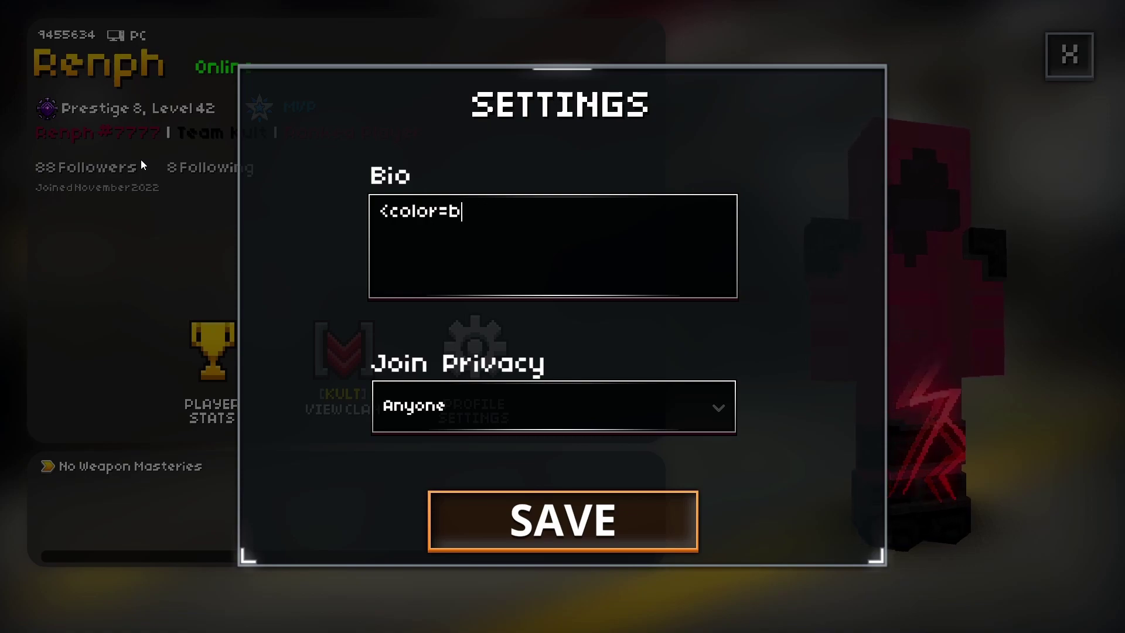
text(red)
key(BackSpace)
key(BackSpace)
key(BackSpace)
text(yellow)
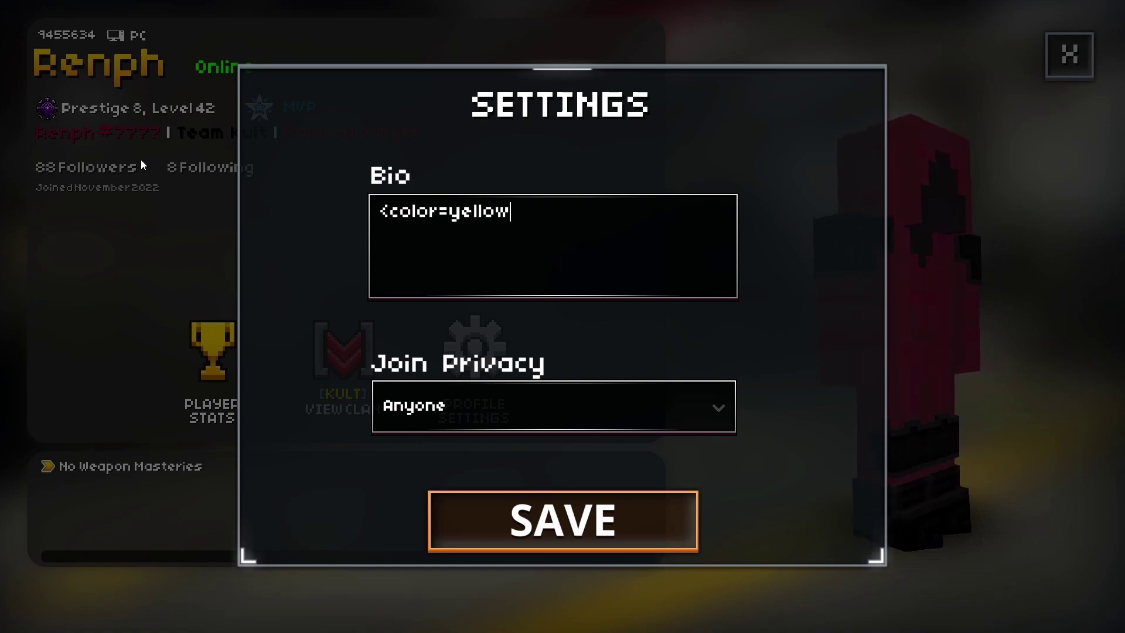
key(BackSpace)
key(BackSpace)
key(BackSpace)
key(BackSpace)
key(BackSpace)
key(BackSpace)
text(black)
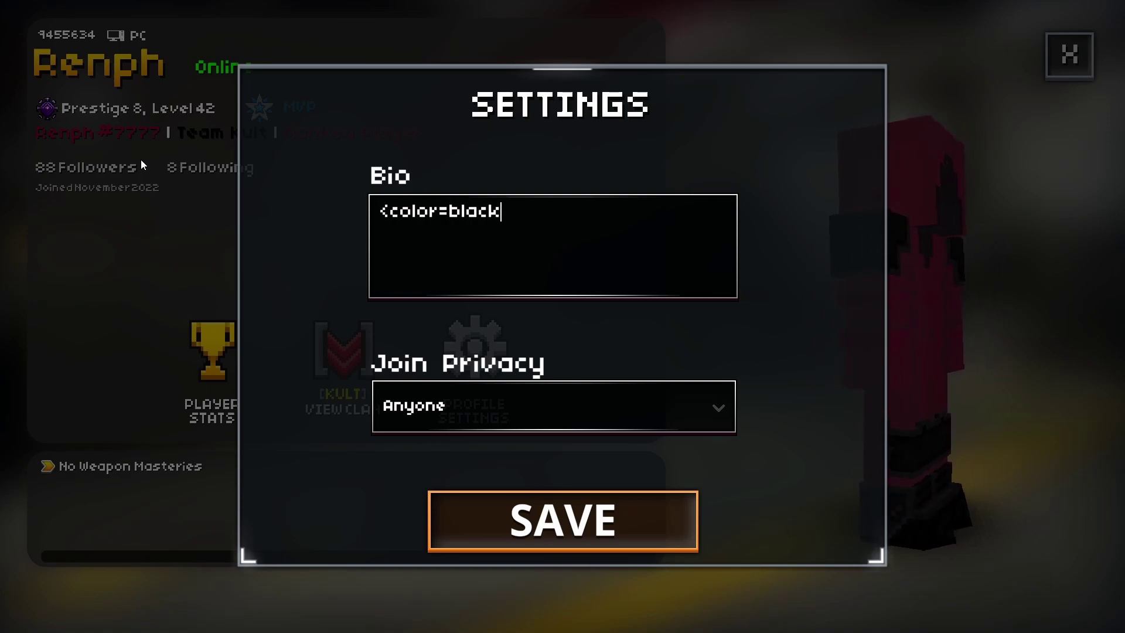
key(BackSpace)
key(BackSpace)
key(BackSpace)
key(BackSpace)
key(BackSpace)
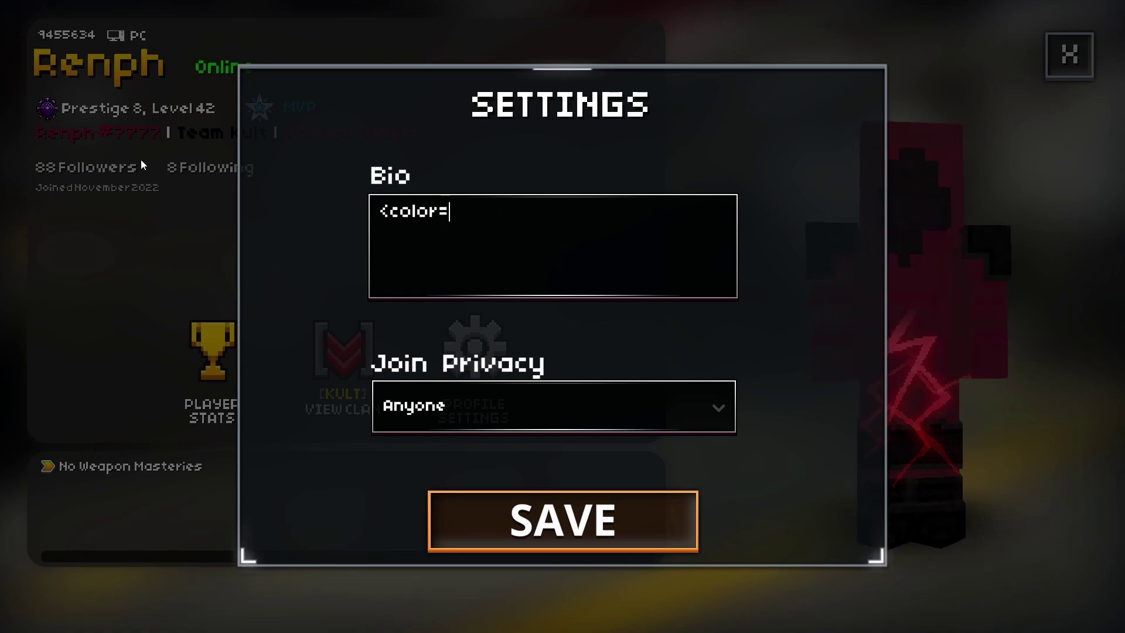
key(alt+Tab)
Search Google for 'color picker' in Chrome
click(145, 30)
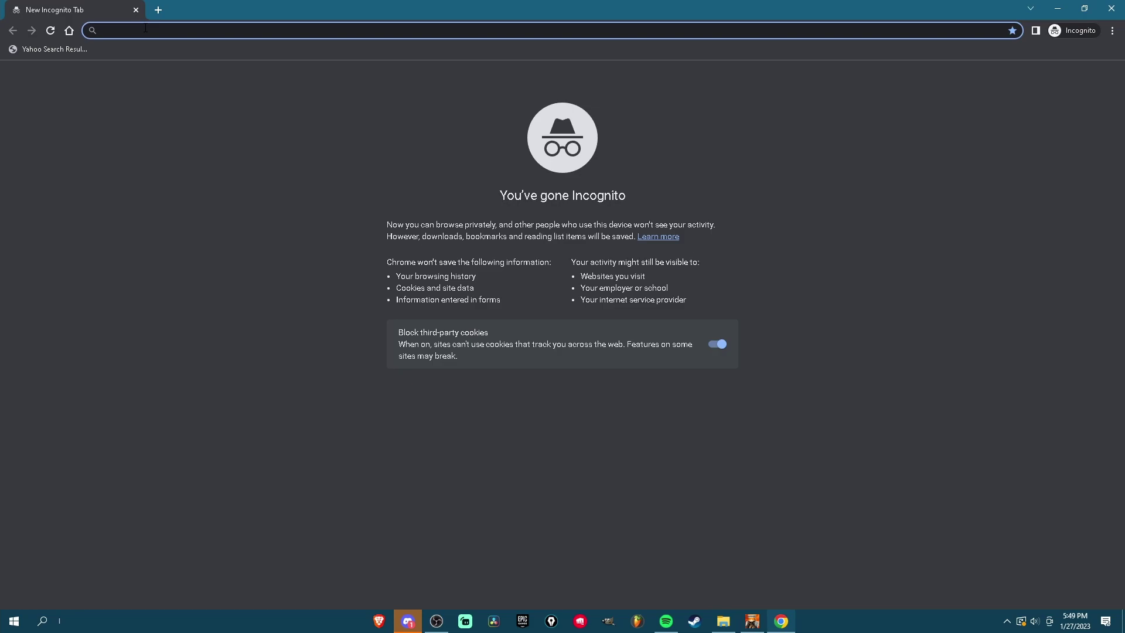
text(color picker)
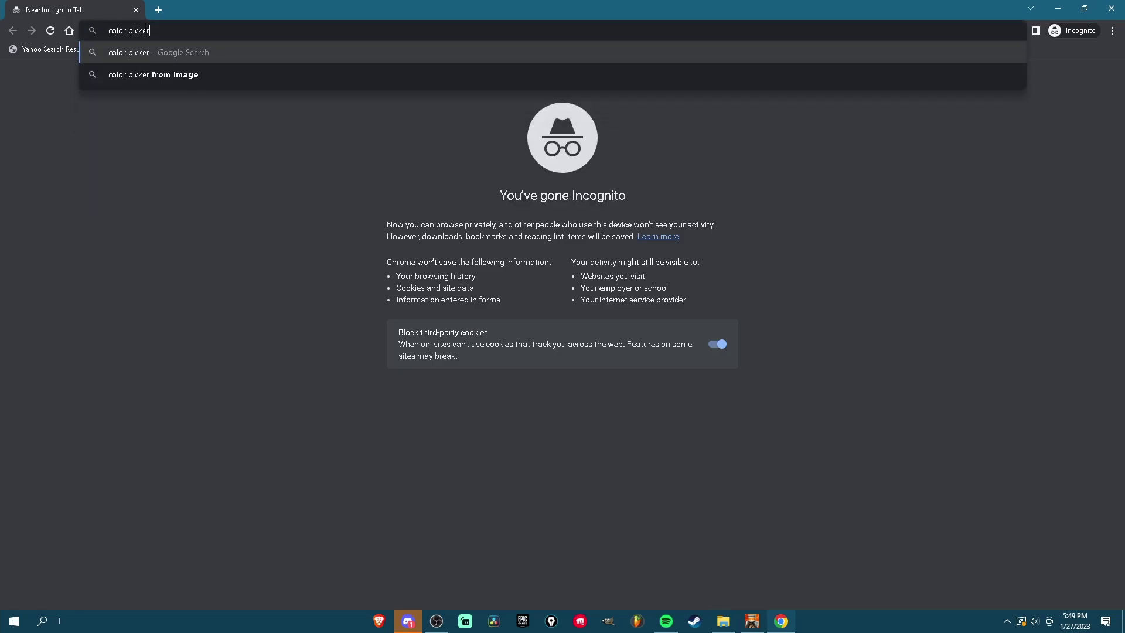
key(Return)
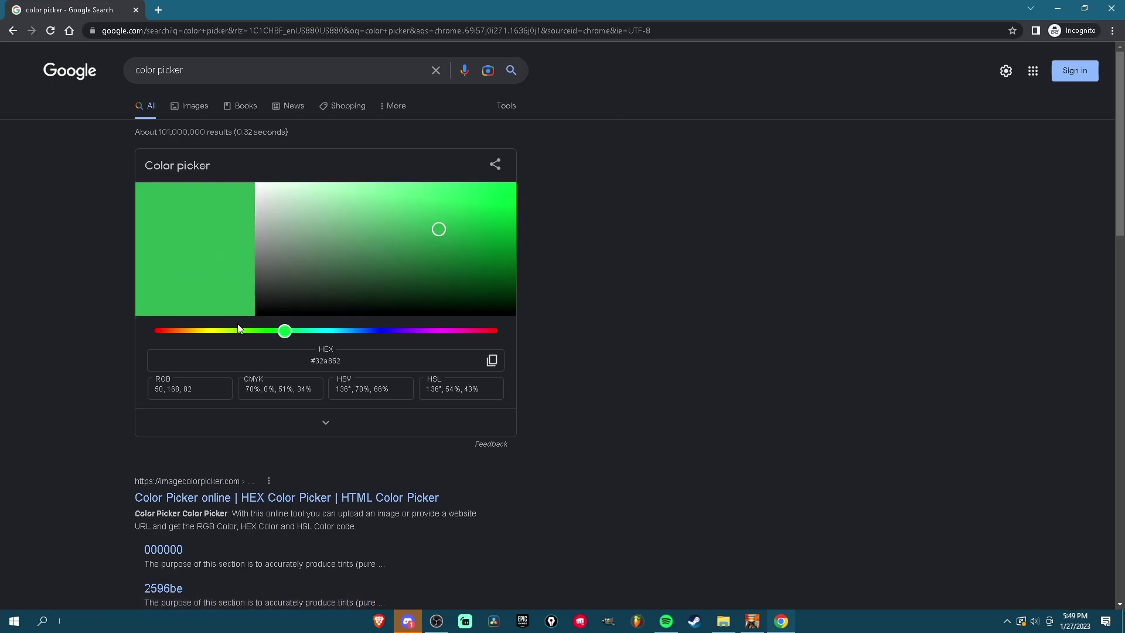
Tune Google's colour picker to muted green #3fa660 and copy its hex code
click(418, 232)
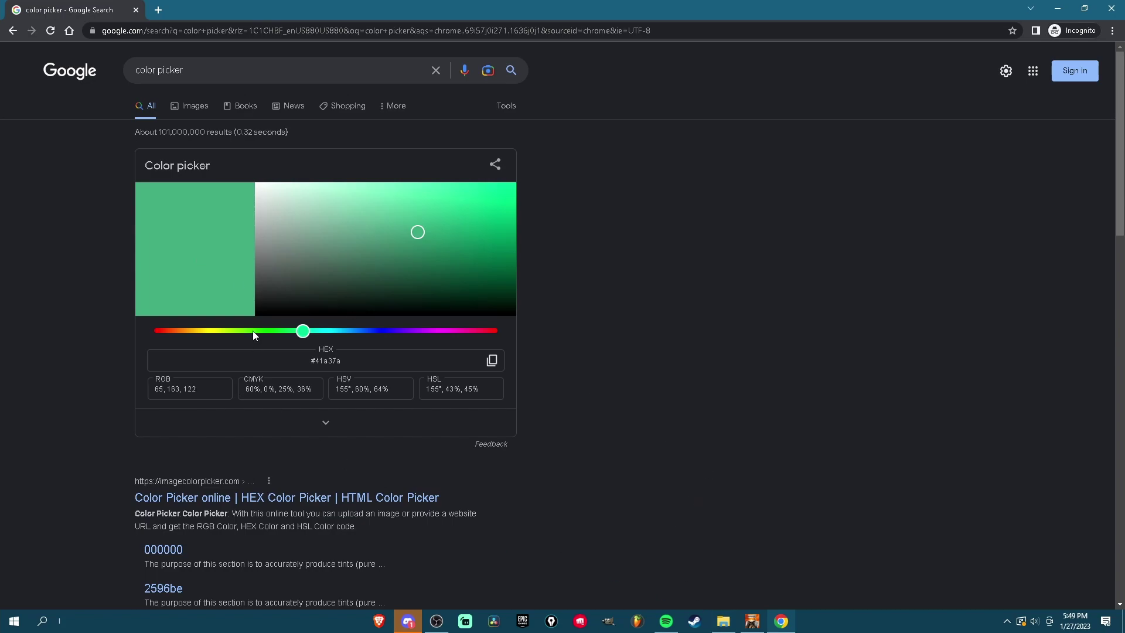
click(270, 332)
drag(435, 244, 525, 182)
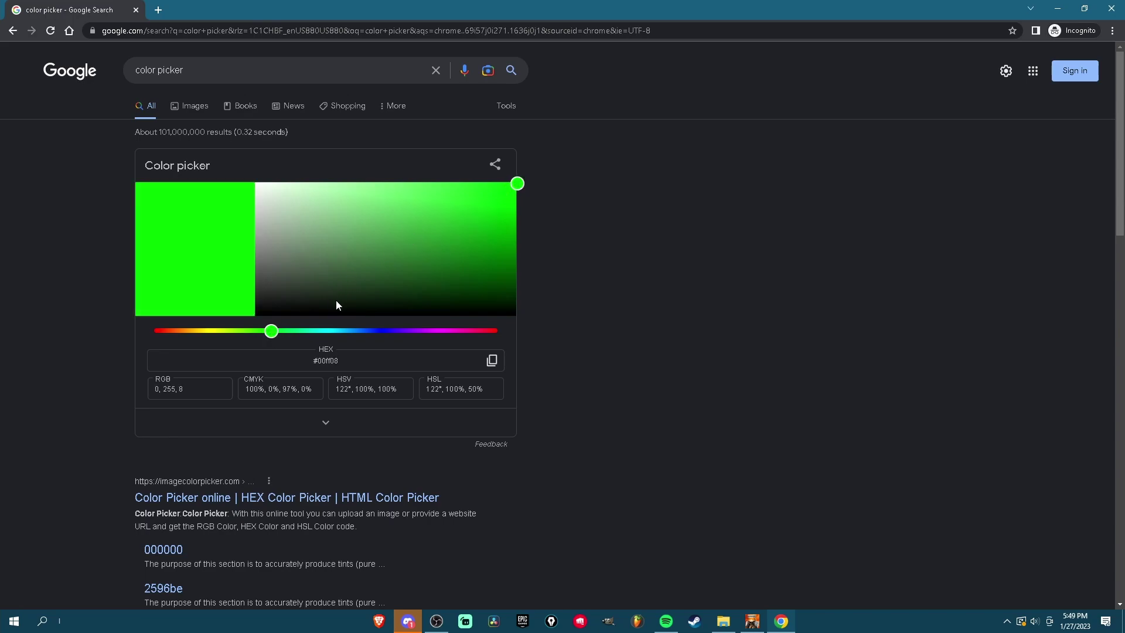
click(287, 331)
click(412, 234)
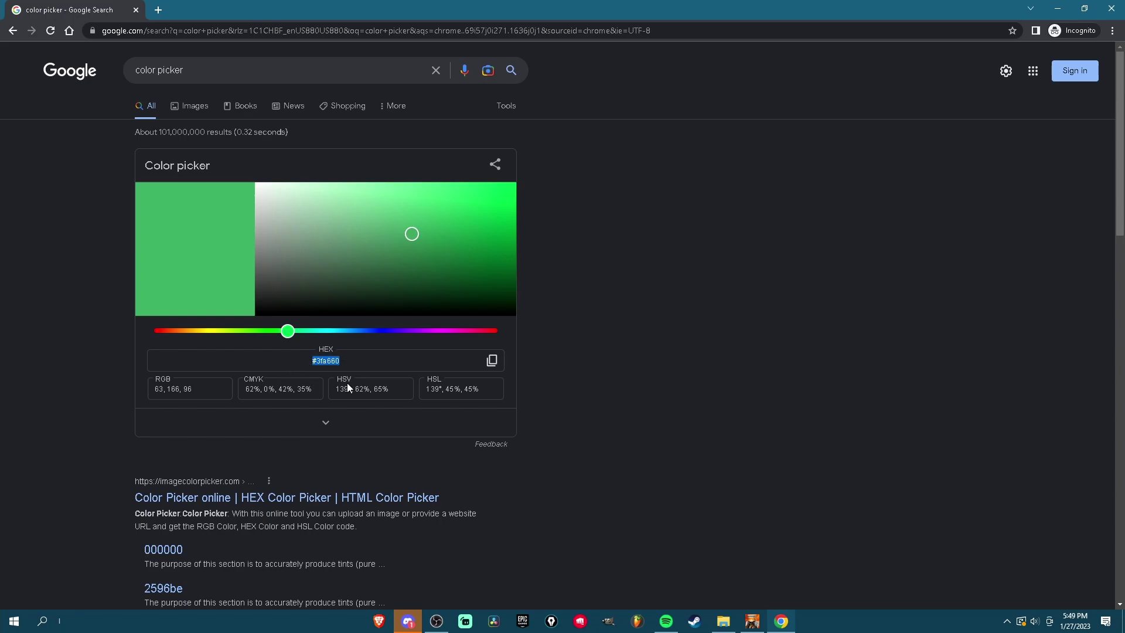
click(491, 362)
click(752, 621)
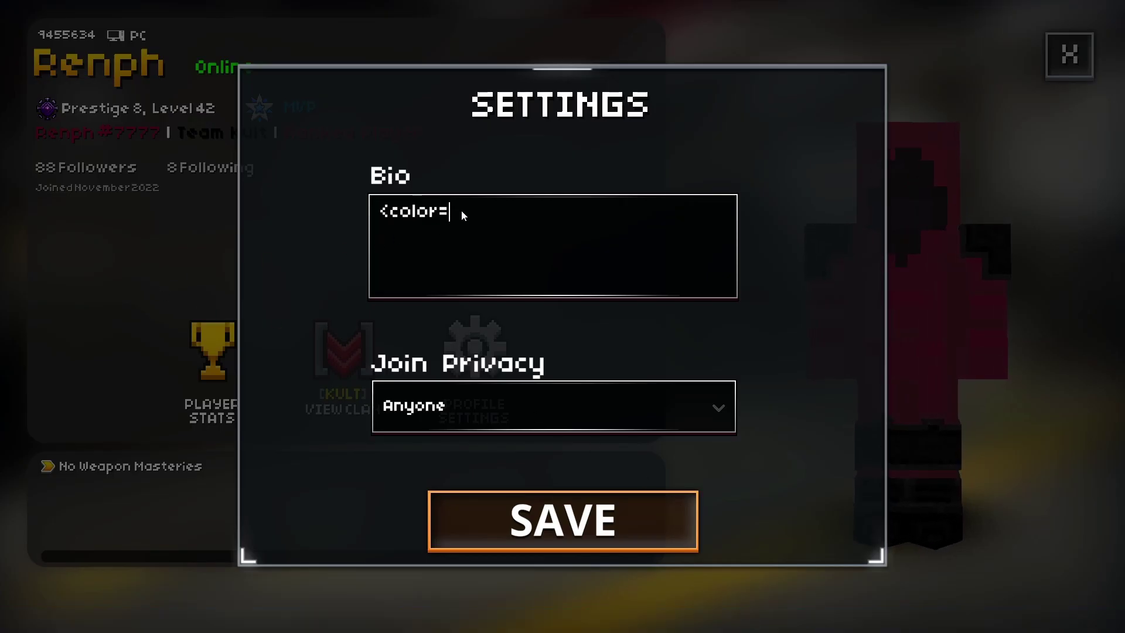
Complete the bio as '<color=#3fa660>Color!' and save it
key(ctrl+v)
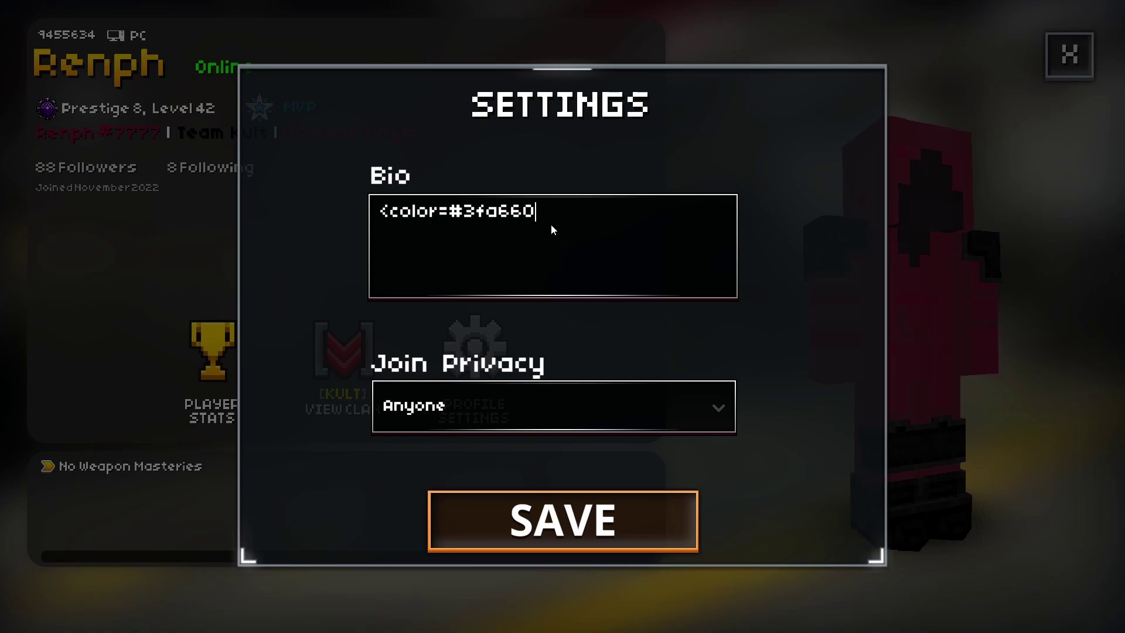
text(>Co)
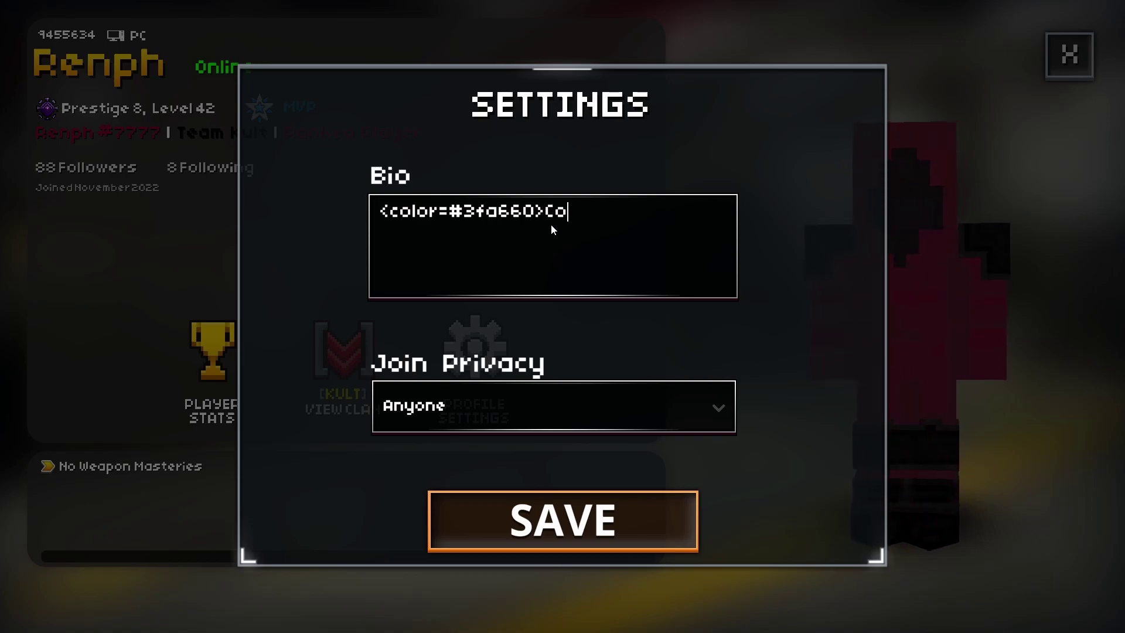
text(lor!!)
key(BackSpace)
key(BackSpace)
text(!)
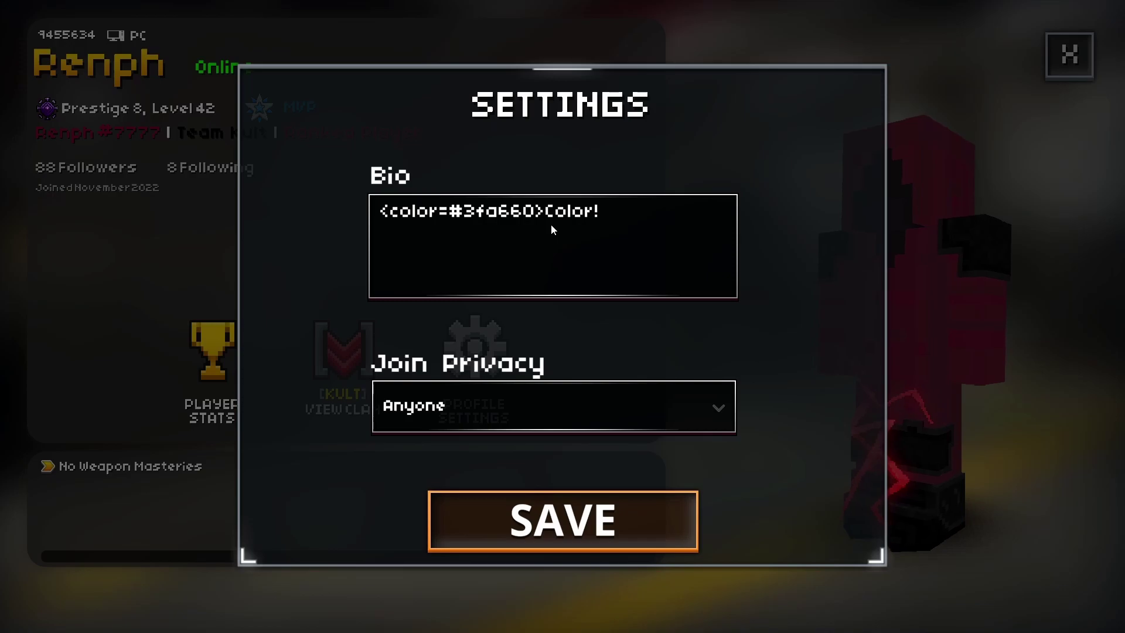
click(577, 507)
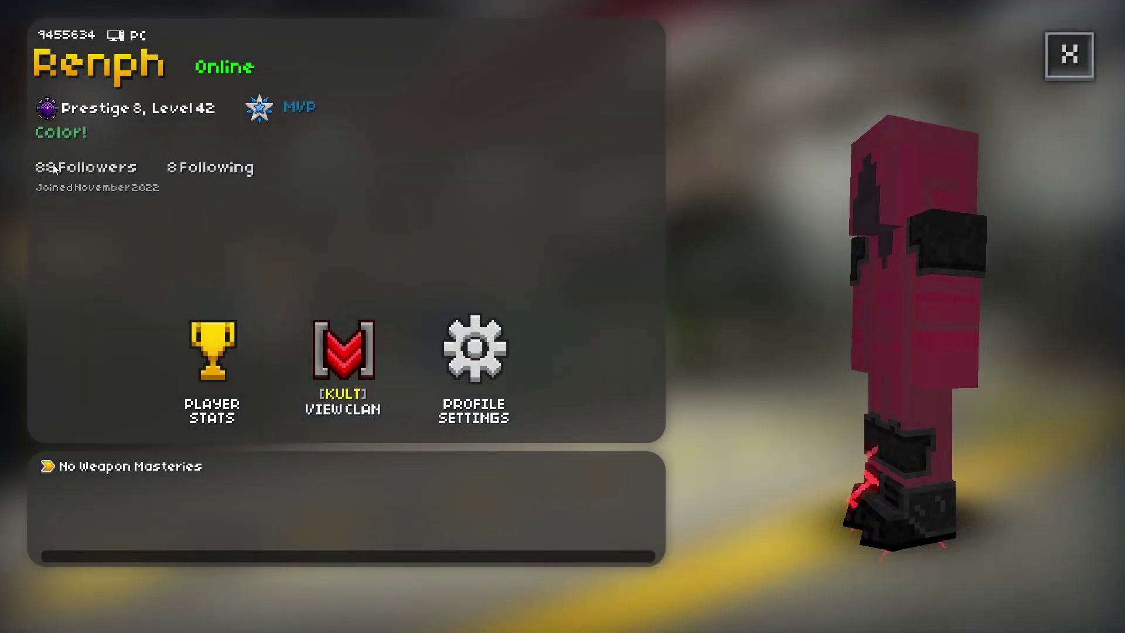
click(475, 331)
Insert a <b> tag before Color! and save the bold bio
click(548, 206)
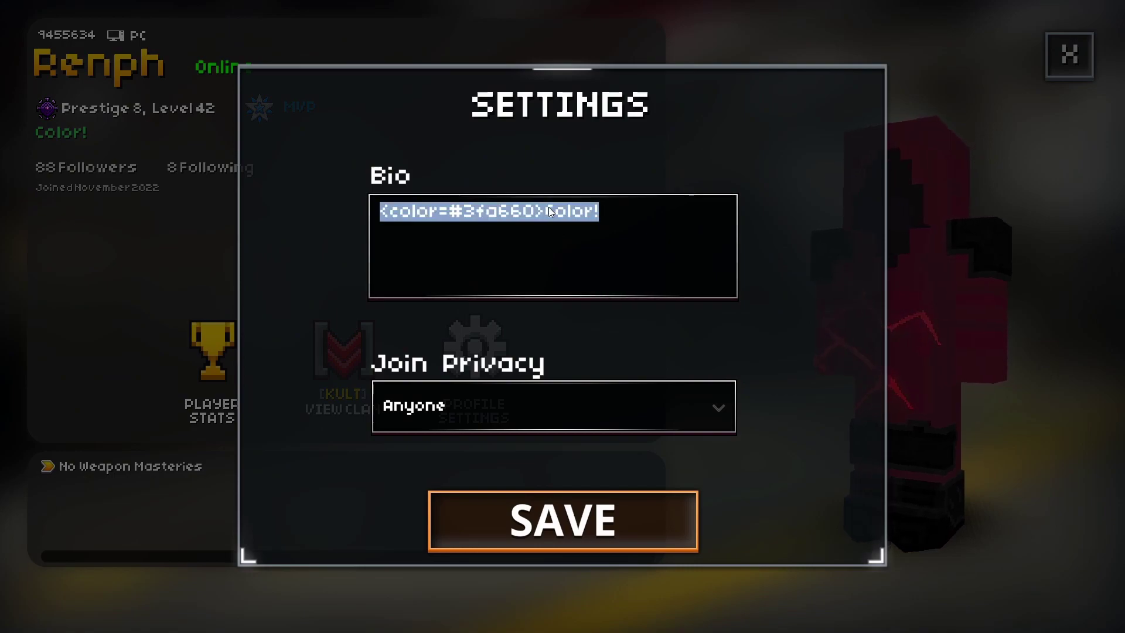
click(548, 206)
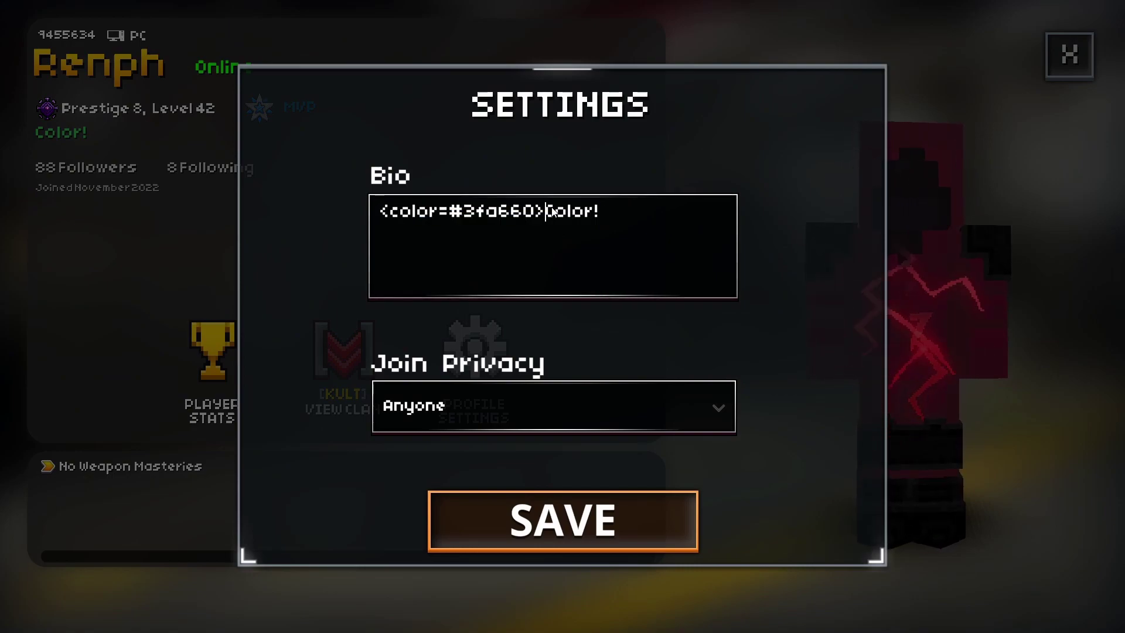
text(<b)
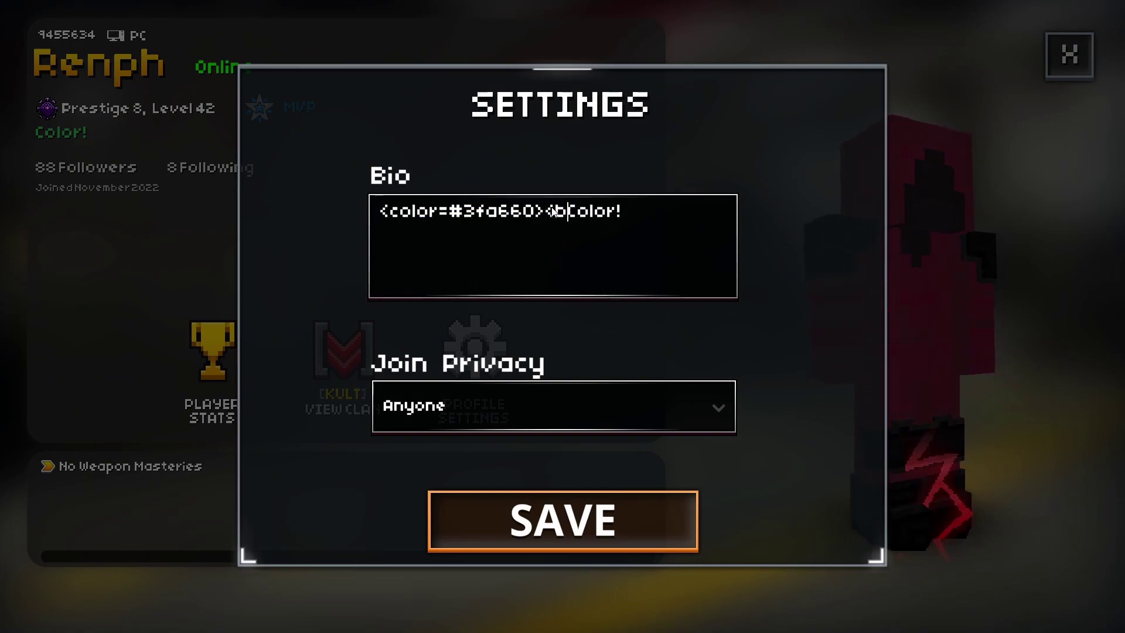
text(>)
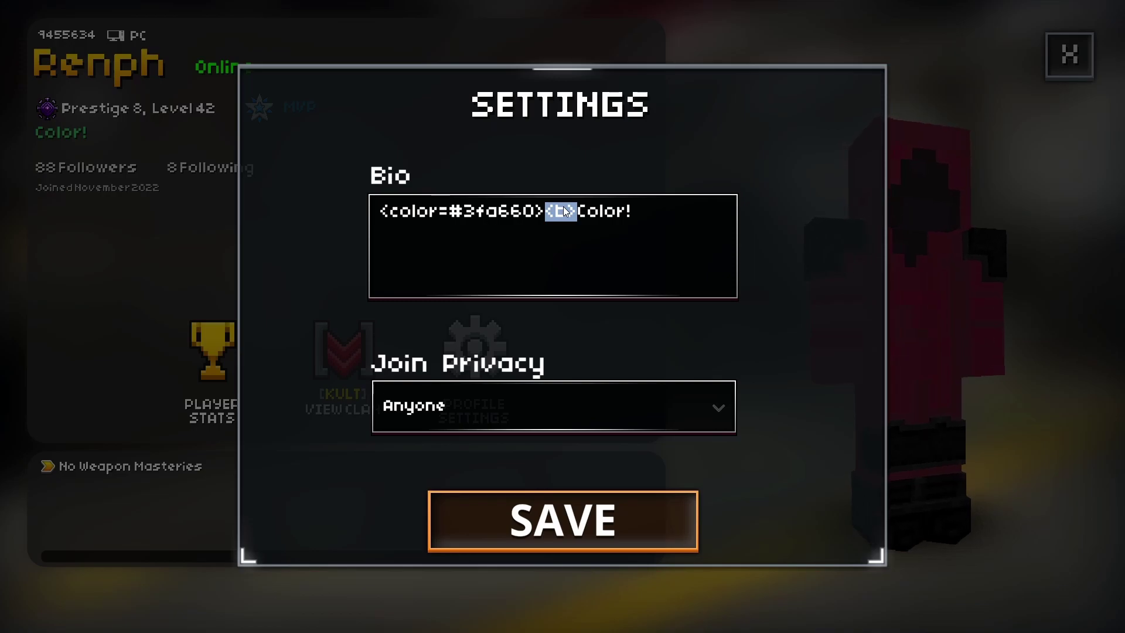
click(638, 209)
click(563, 520)
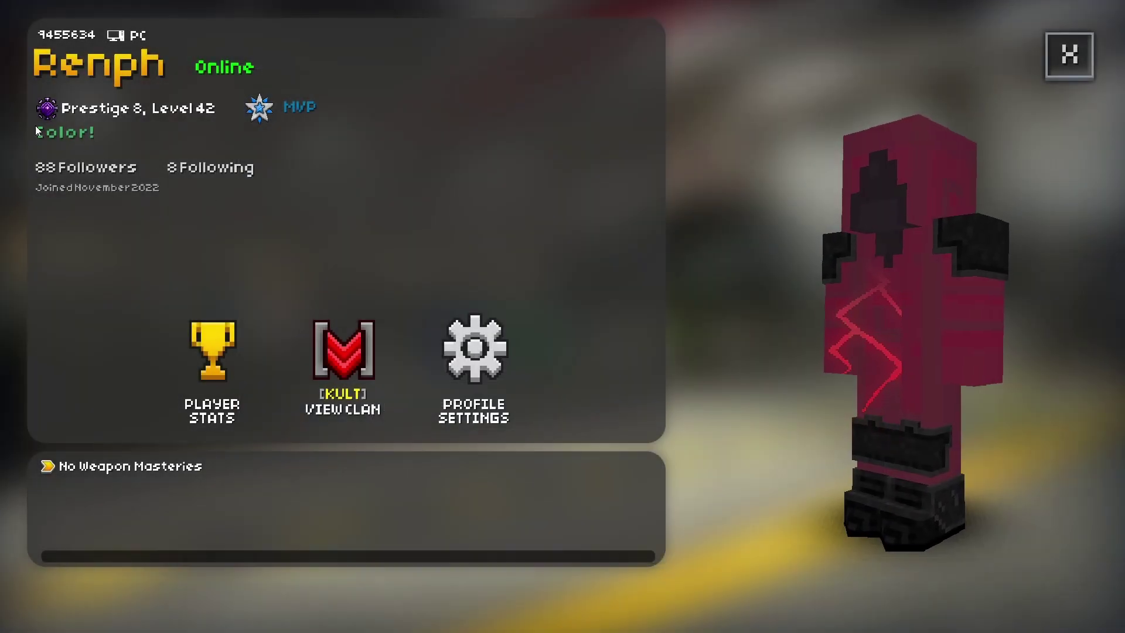
Change the bold tag to <i> and save the italic bio
click(468, 340)
click(569, 205)
click(568, 205)
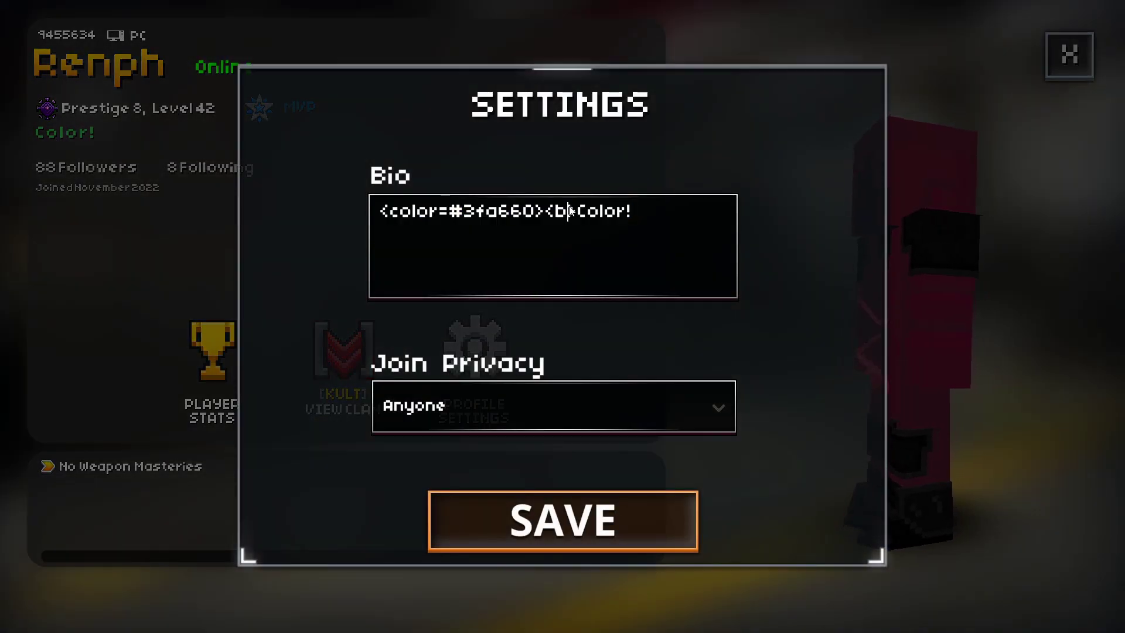
text(oi)
key(Left)
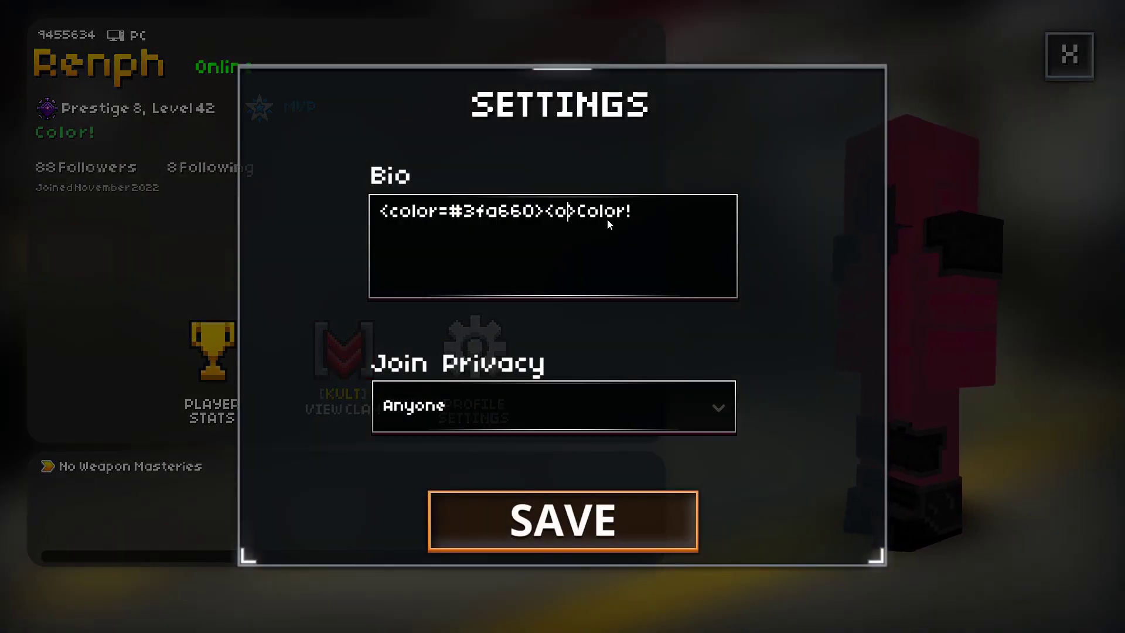
key(BackSpace)
click(589, 501)
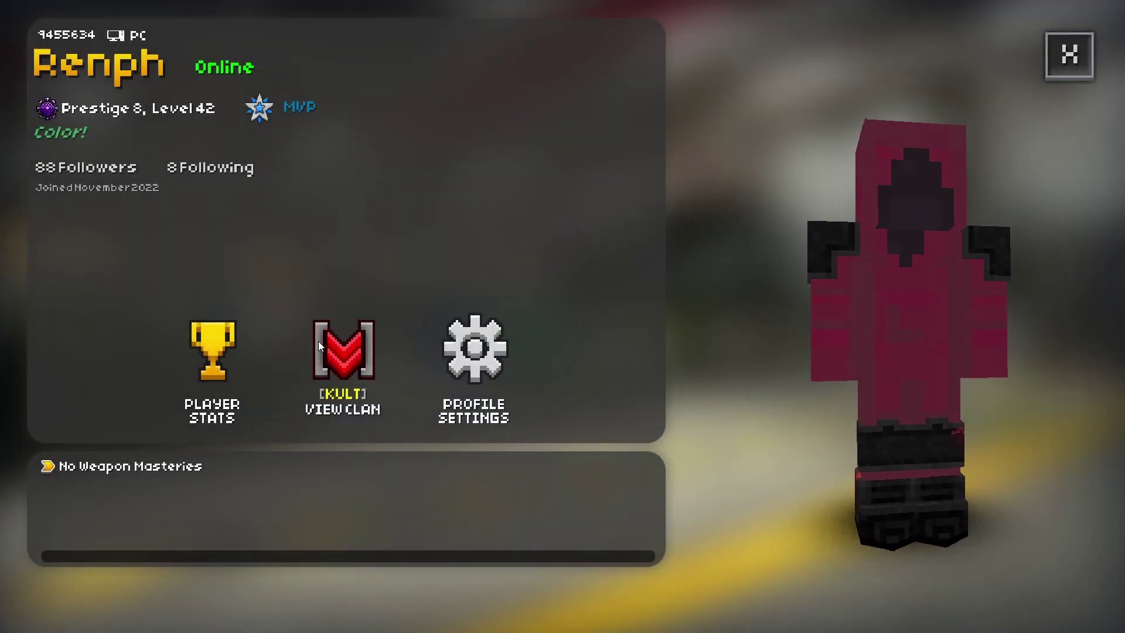
Change the italic tag to <u> and save the underlined bio
click(468, 347)
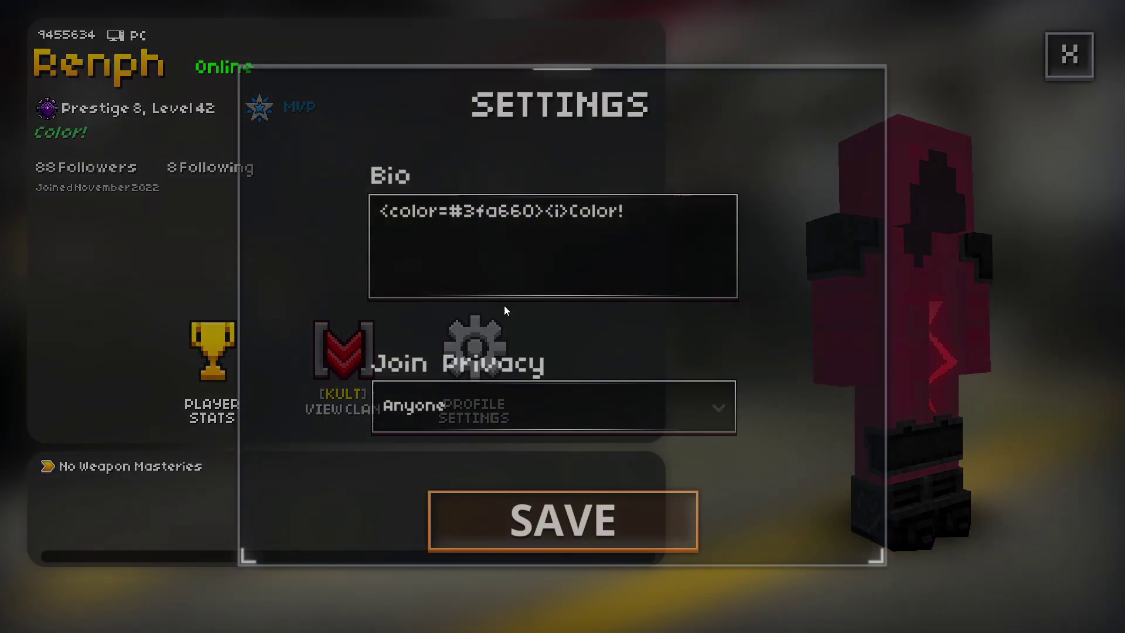
key(BackSpace)
text(u)
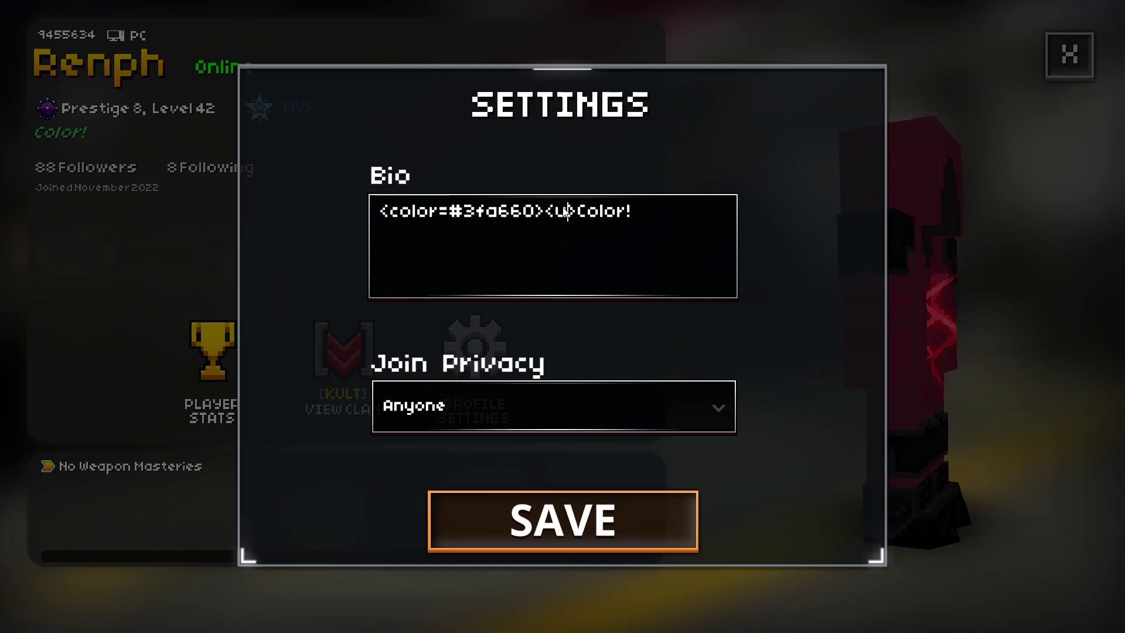
click(565, 523)
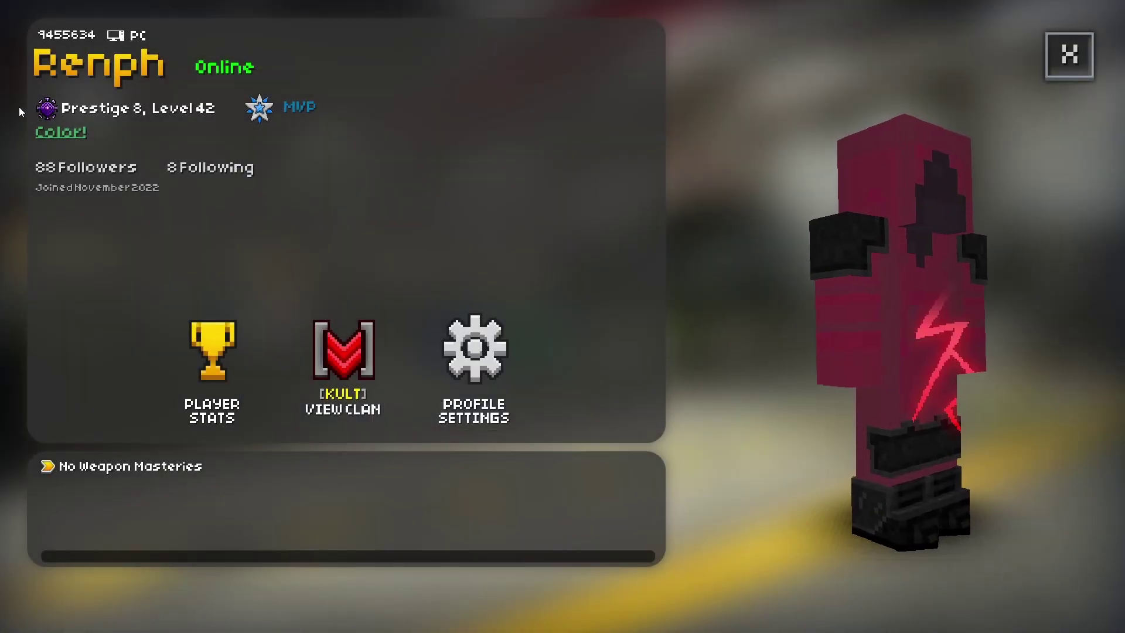
Remove the <u> tag, append '<color=black> is amazing' after Color!, and save the bio
click(474, 349)
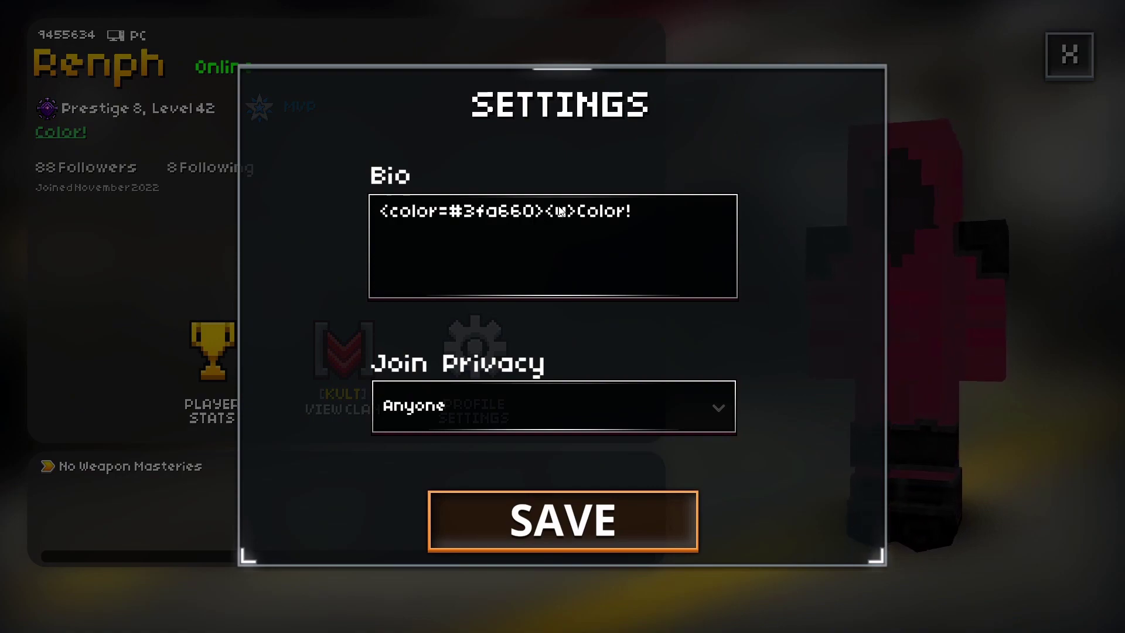
double_click(579, 209)
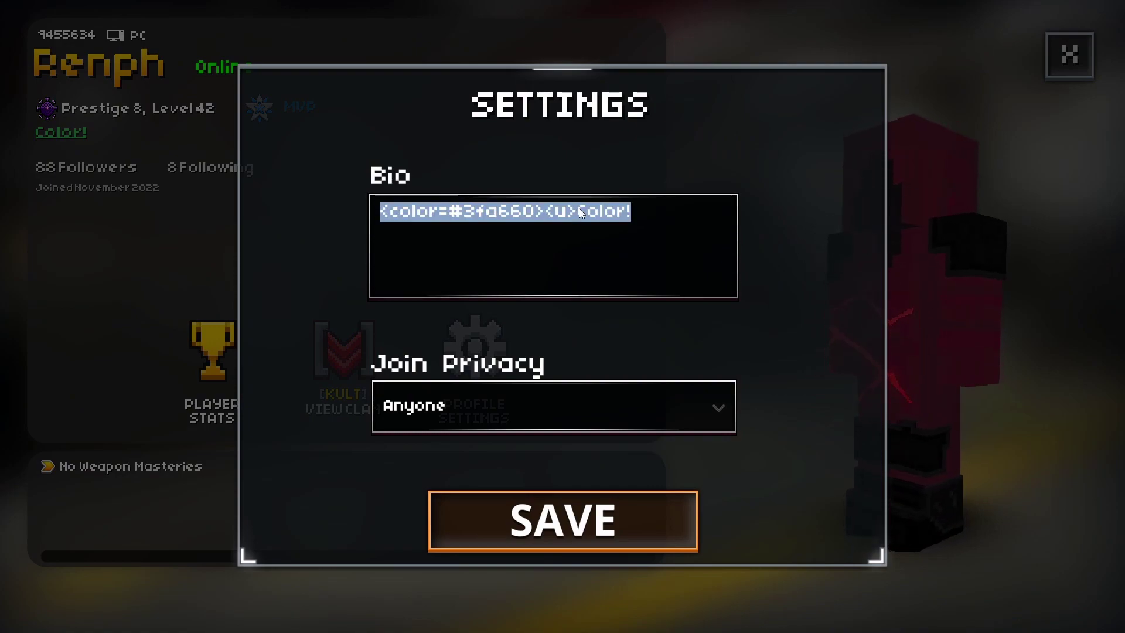
click(577, 211)
key(BackSpace)
key(BackSpace)
key(BackSpace)
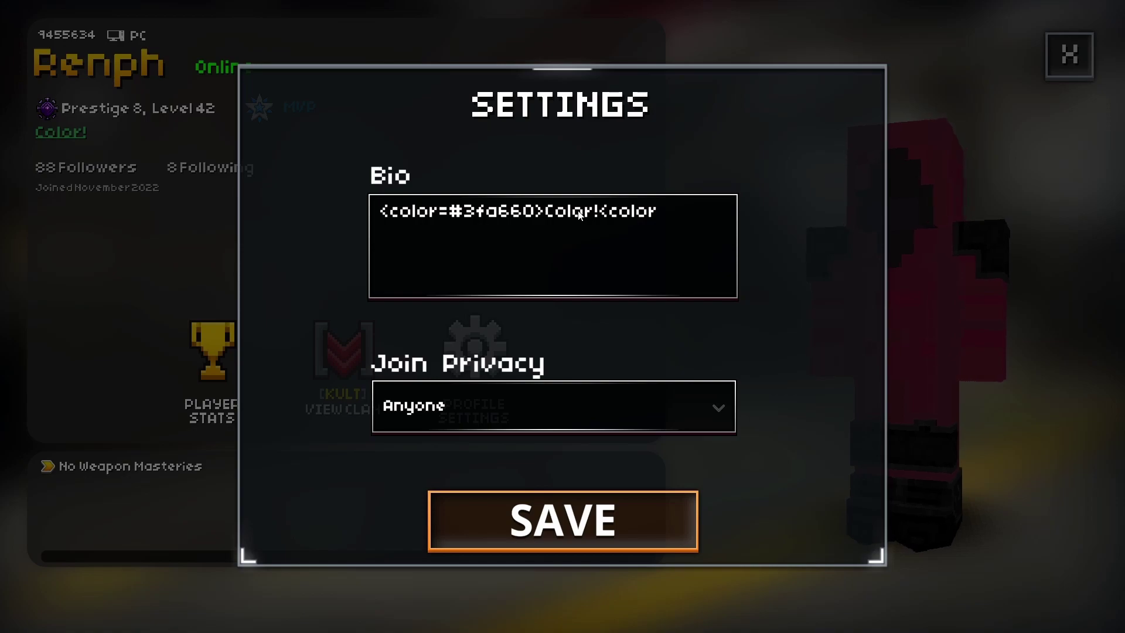
text(<color=)
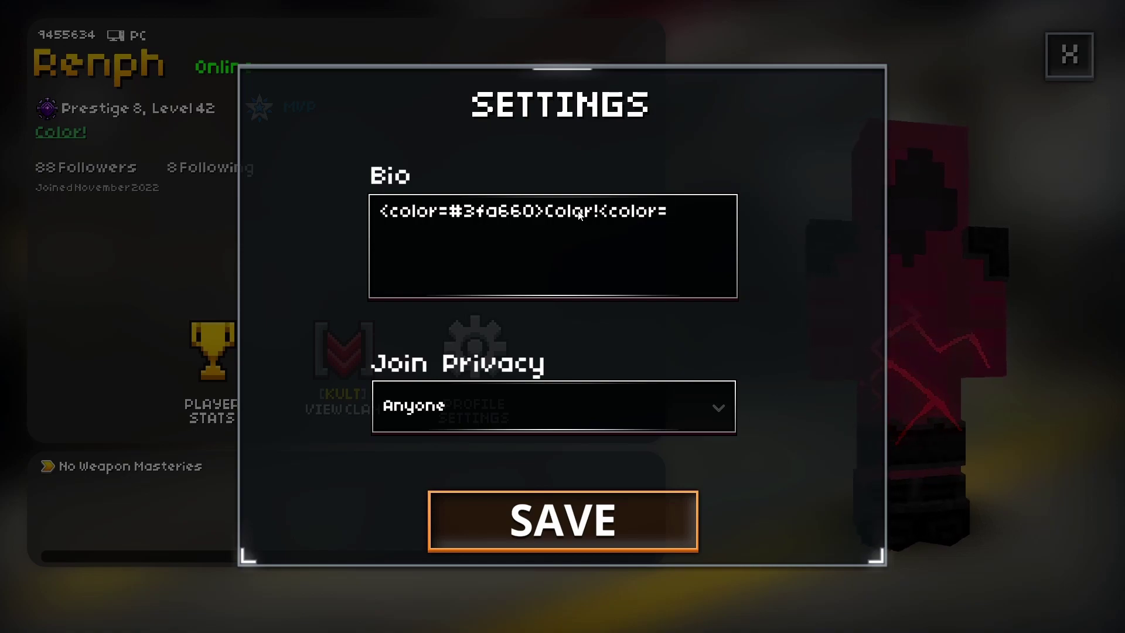
text(black>)
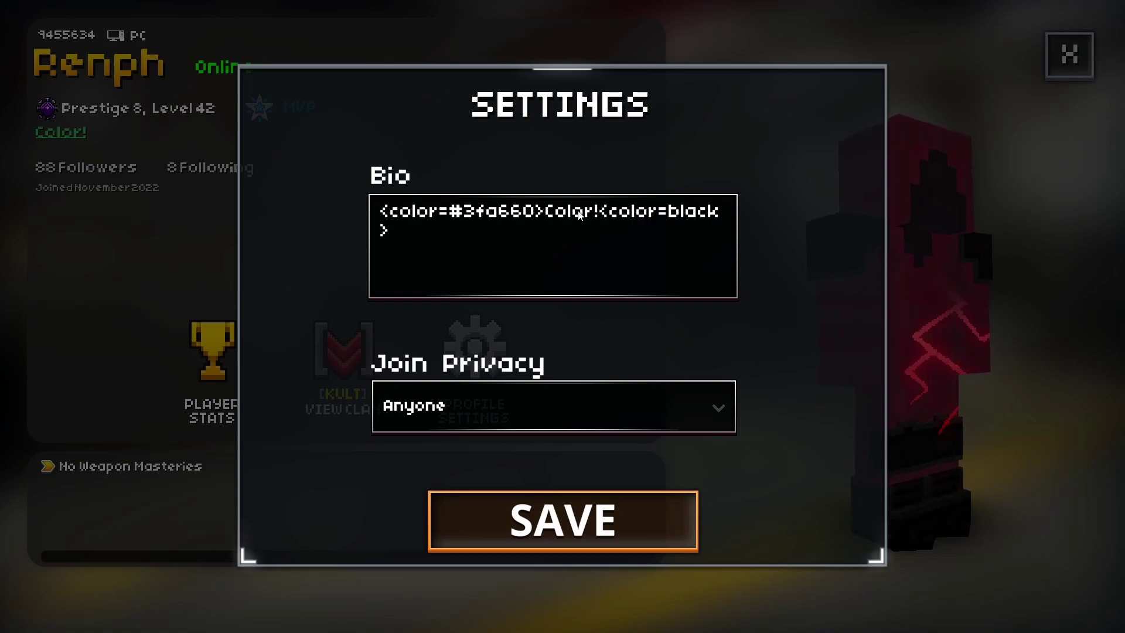
text(amzin)
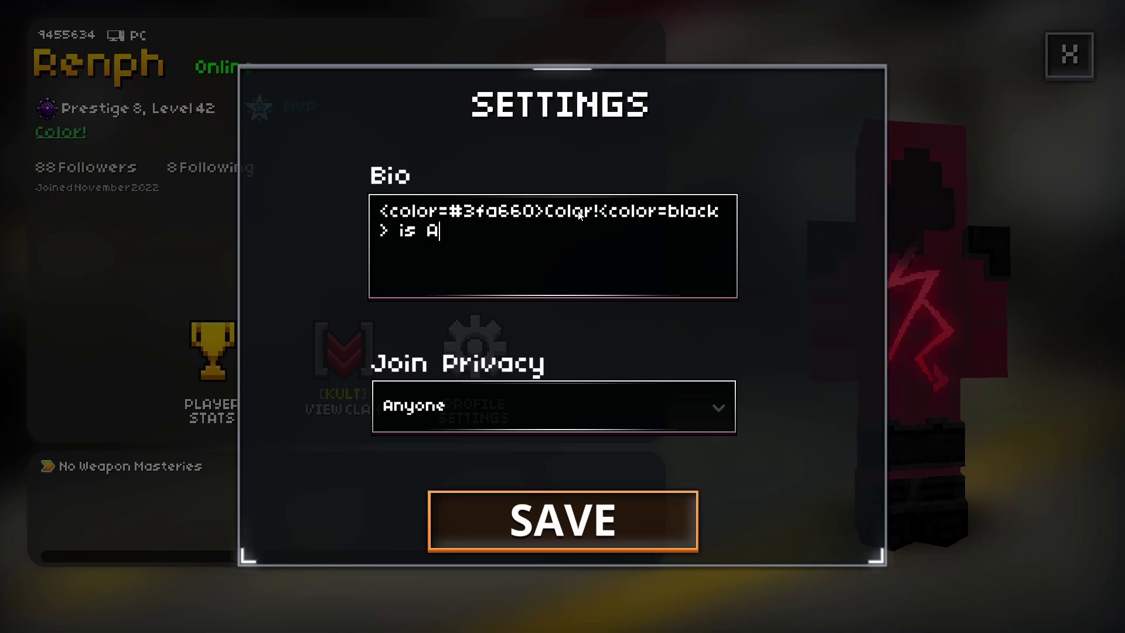
text(amazing)
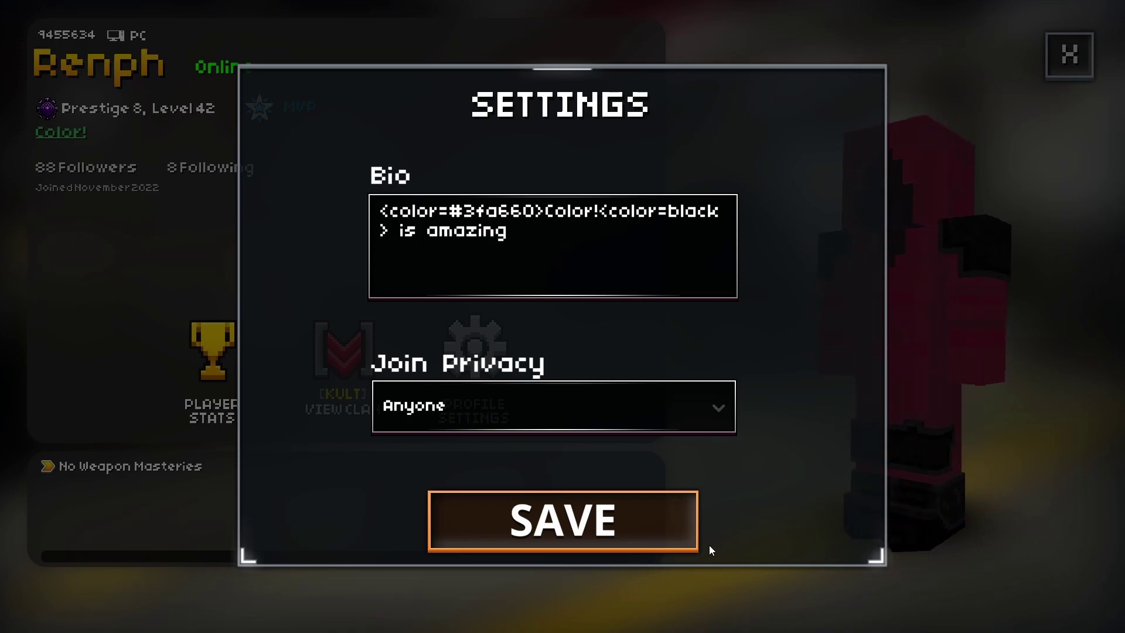
click(693, 546)
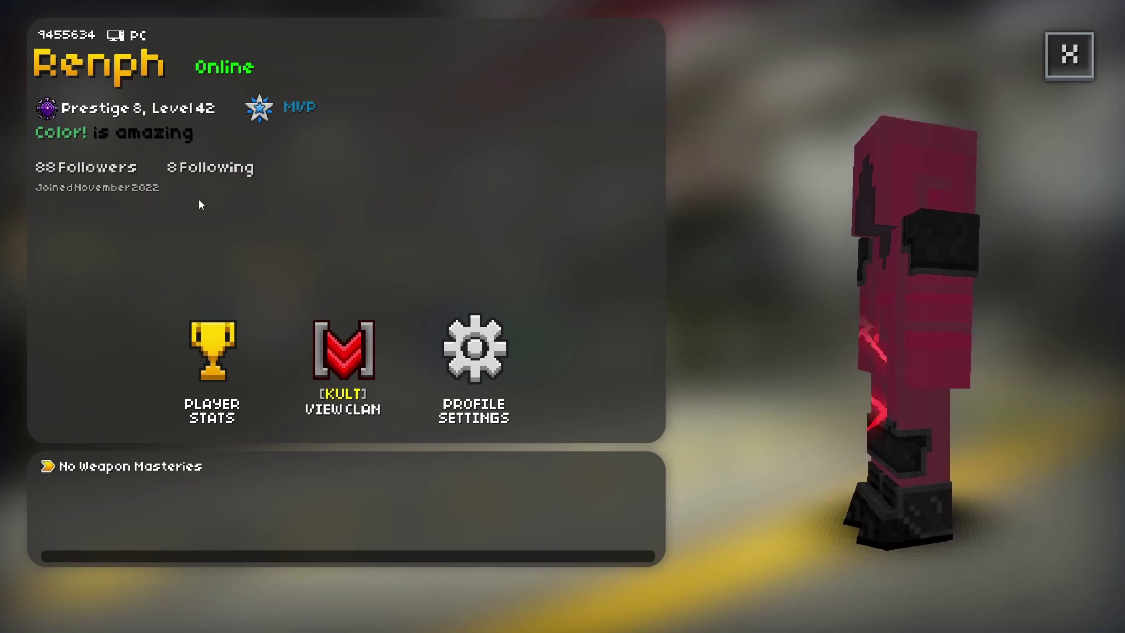
Leave the profile and Following list and open the Loadouts list
click(1070, 56)
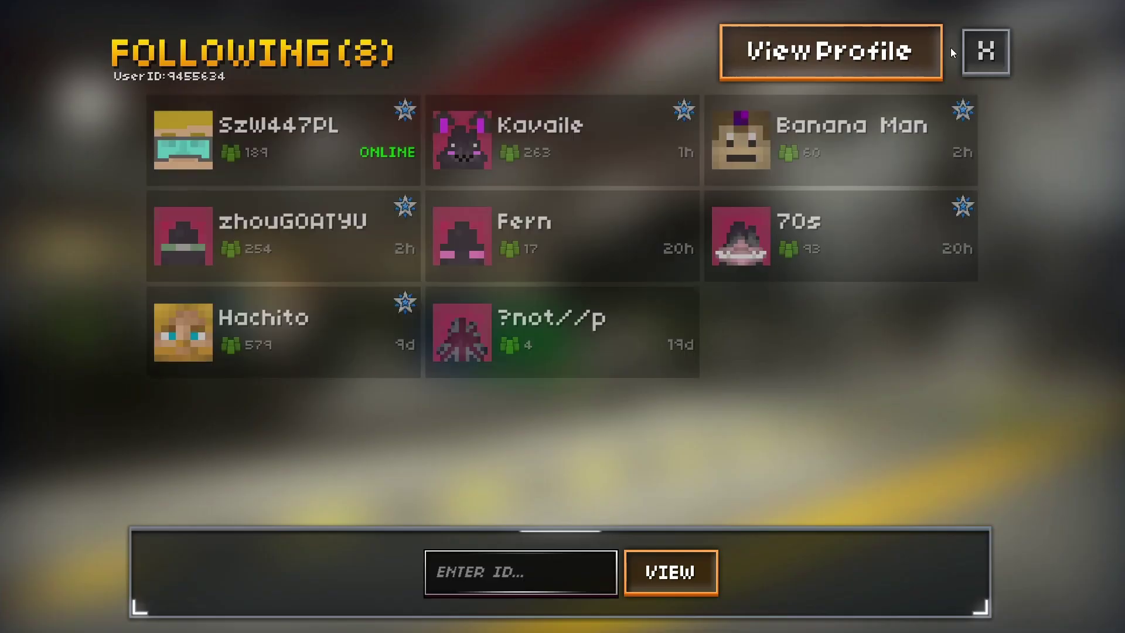
click(986, 51)
click(125, 211)
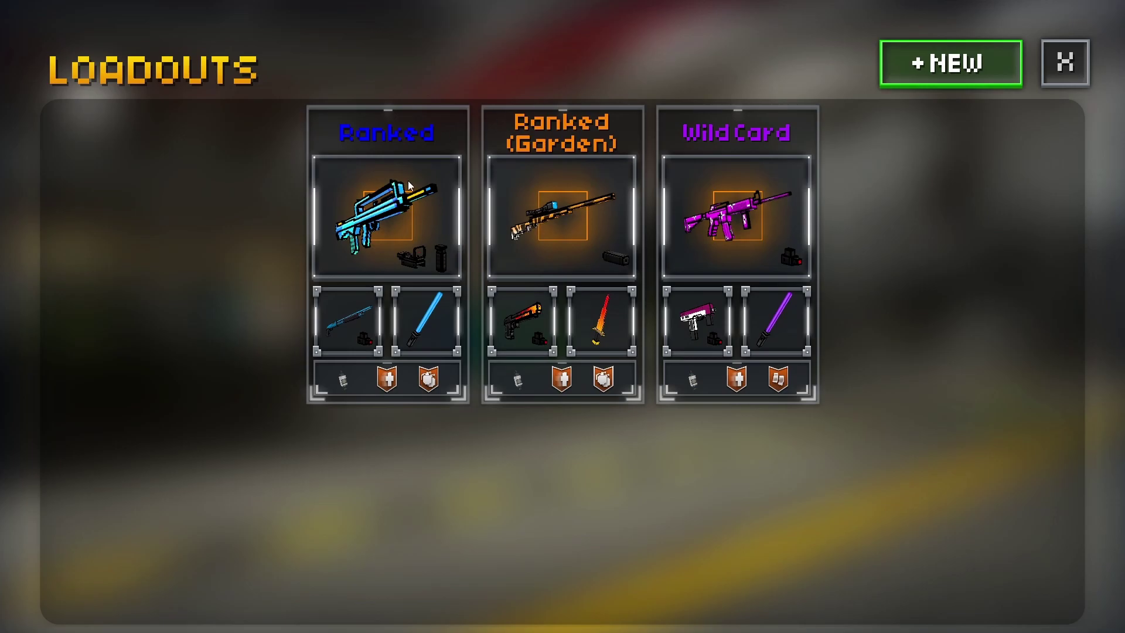
Try a '<color=blu' tag on the Ranked loadout name, then erase it and close
click(456, 139)
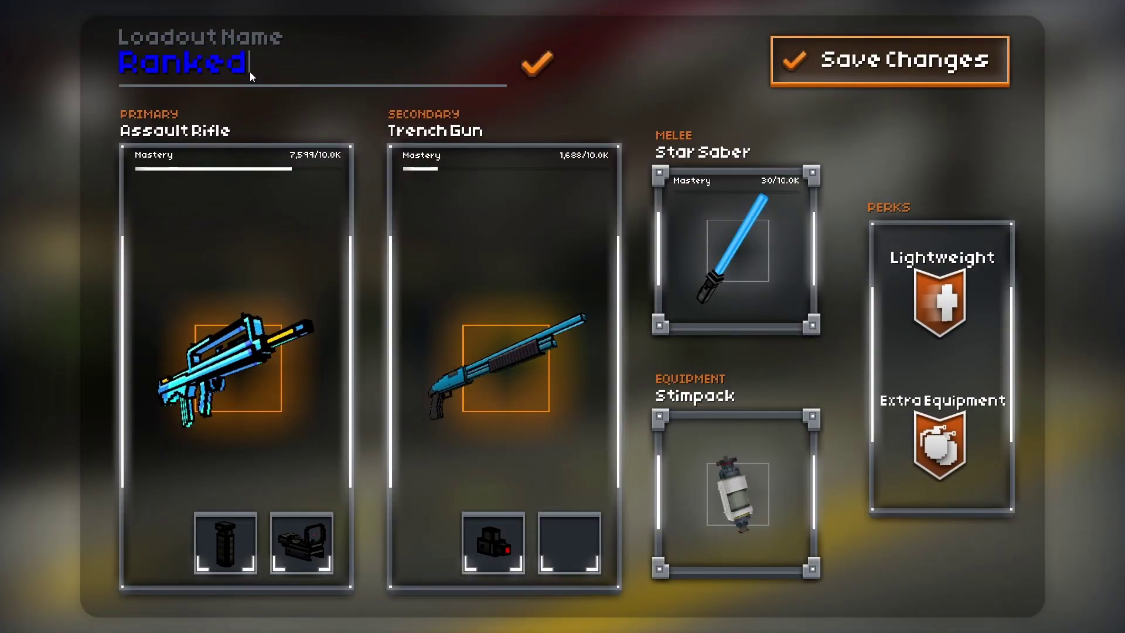
click(249, 71)
text(<color=blue)
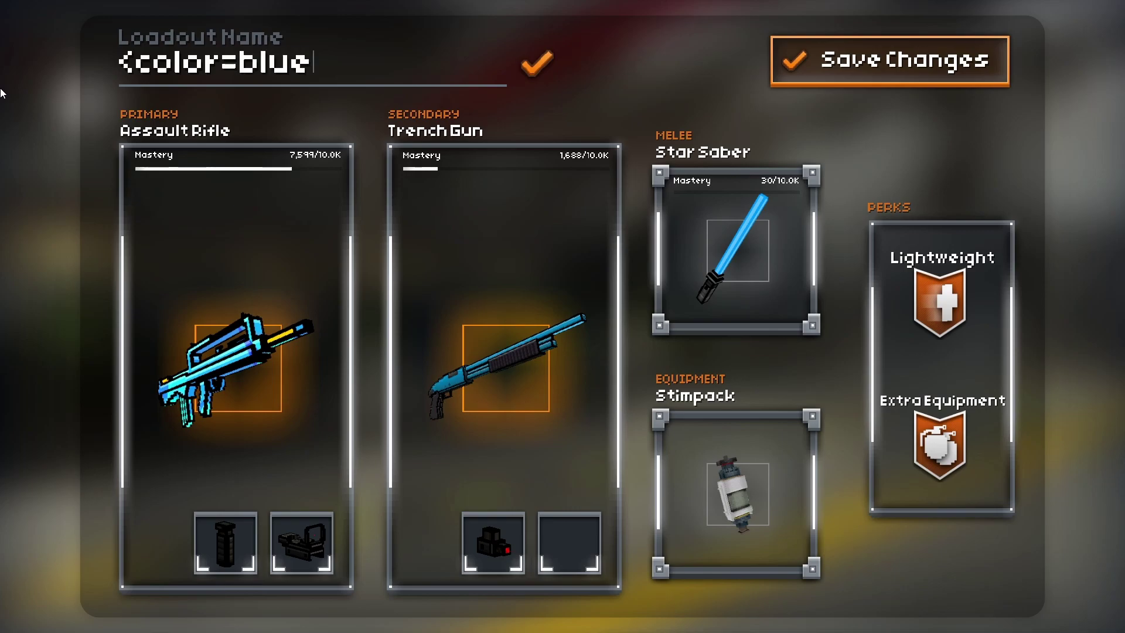
key(BackSpace)
key(BackSpace)
key(BackSpace)
key(BackSpace)
key(BackSpace)
key(BackSpace)
key(BackSpace)
key(BackSpace)
key(BackSpace)
key(BackSpace)
key(BackSpace)
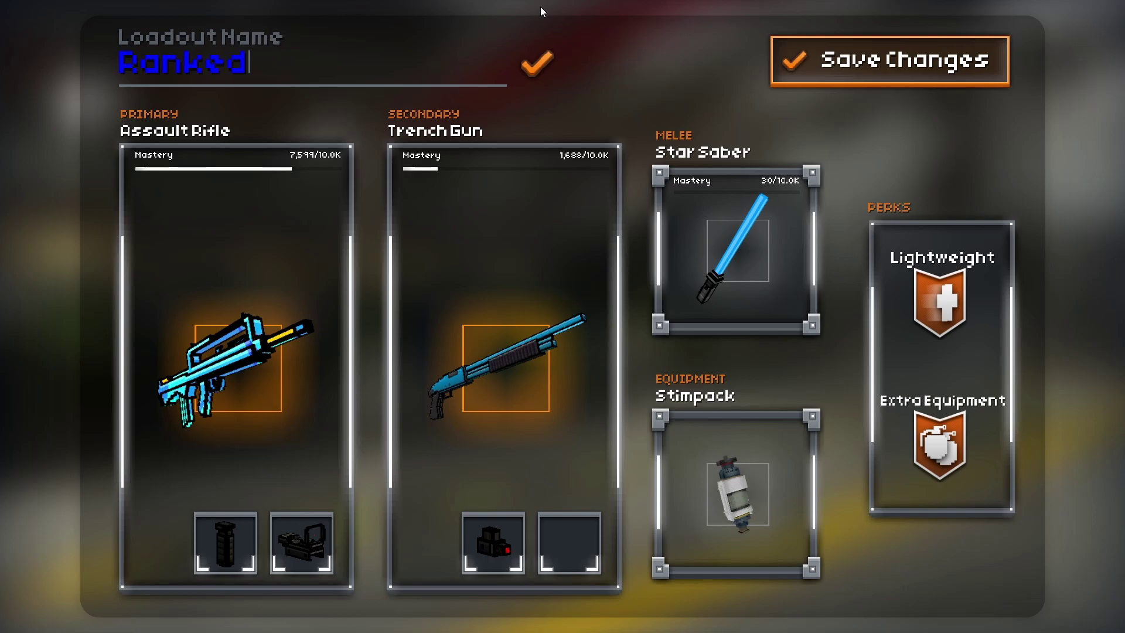
click(536, 62)
click(887, 63)
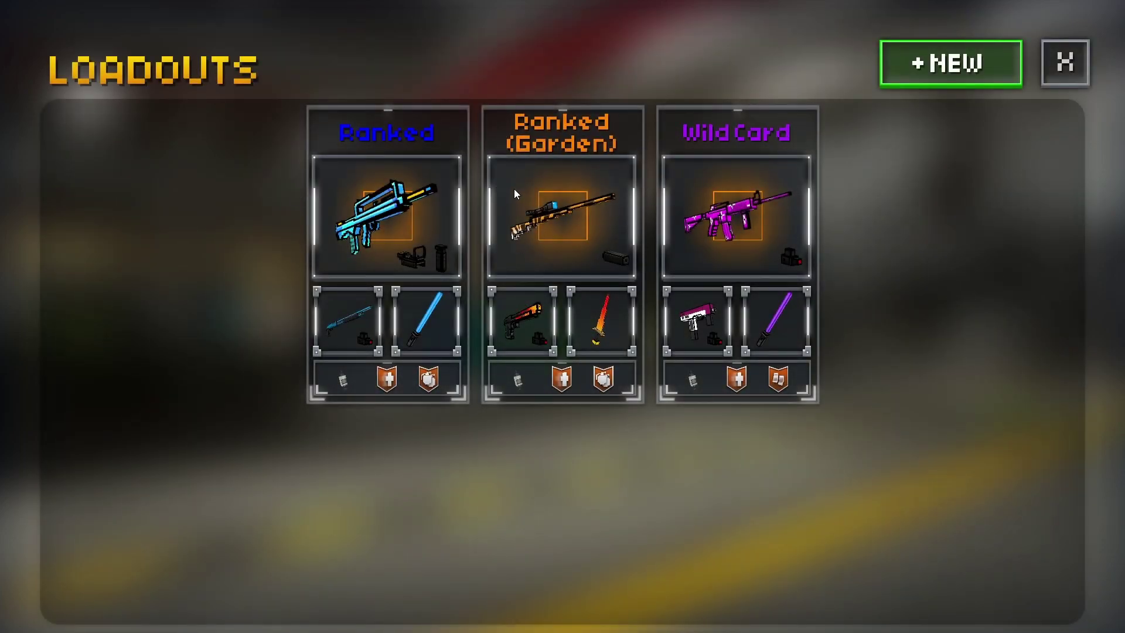
Close Loadouts, view Settings > General, then return to the main lobby
click(1075, 60)
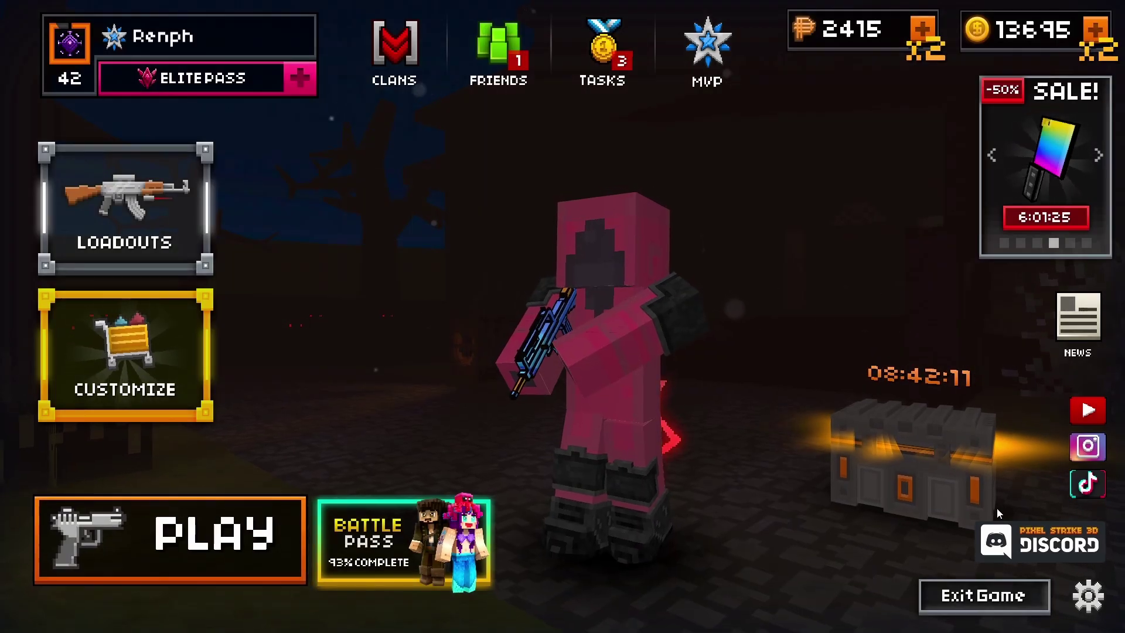
click(1088, 595)
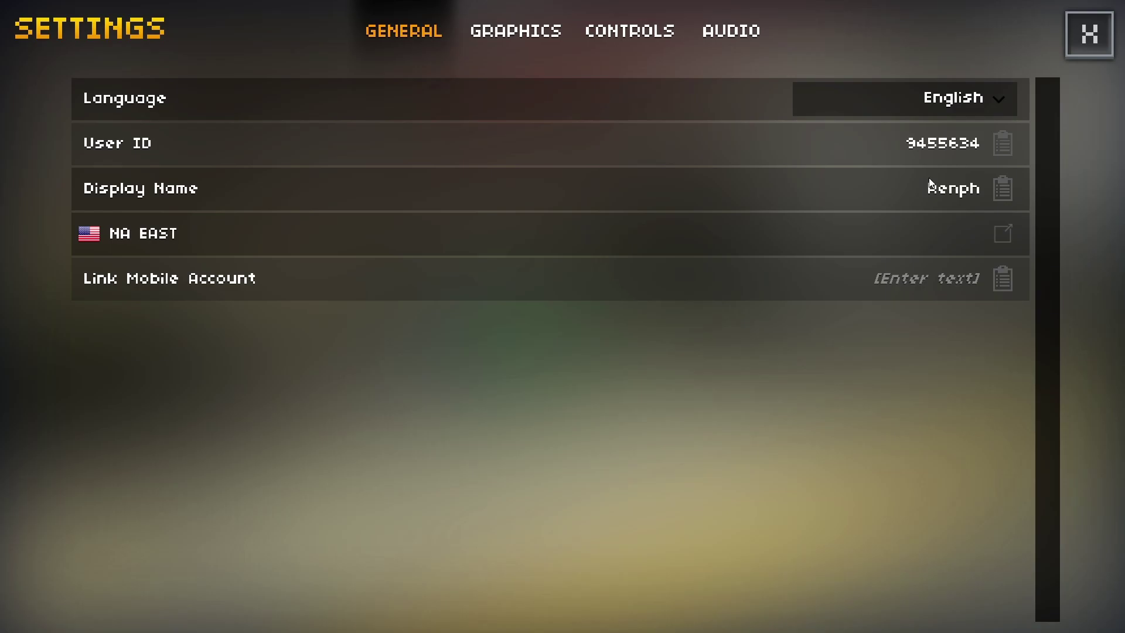
click(1094, 38)
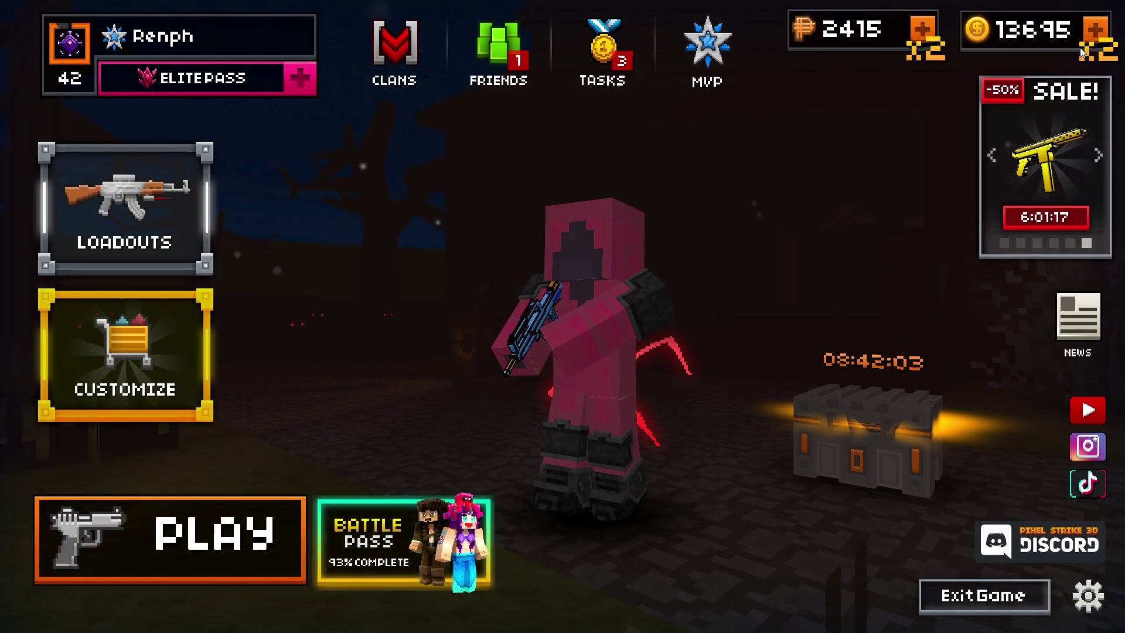